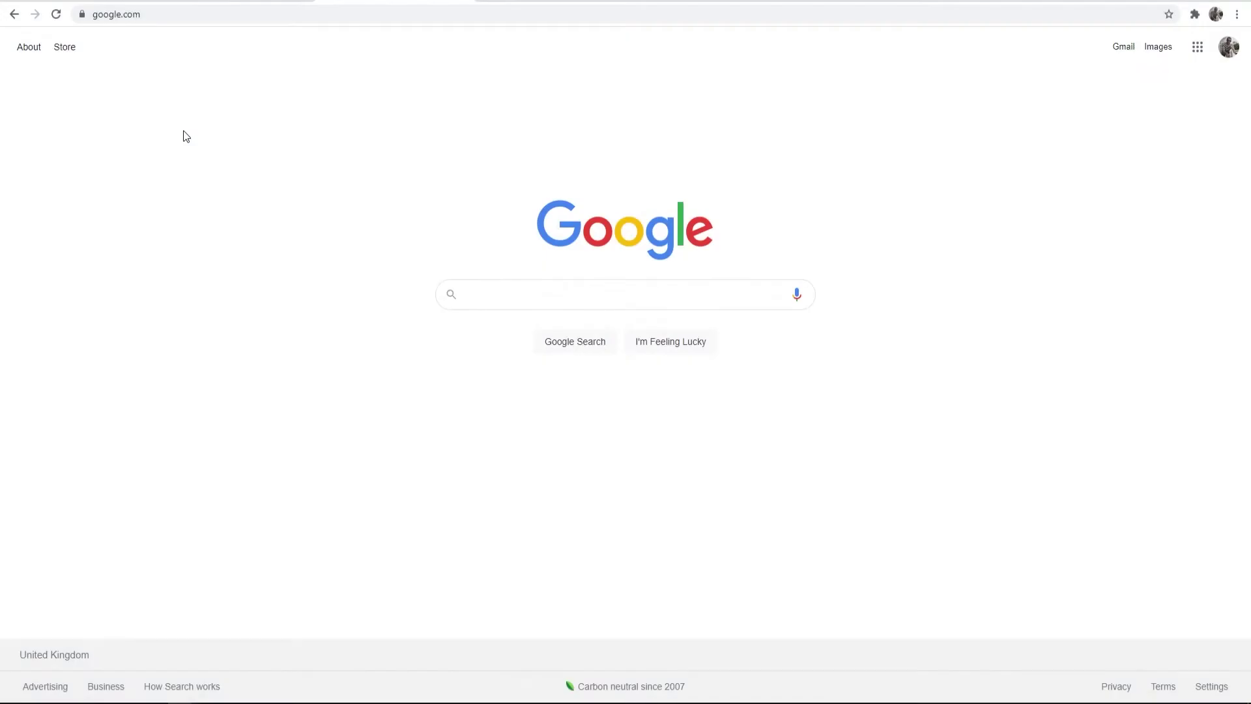
Search Google for 'discord chat exporter'
text(discord )
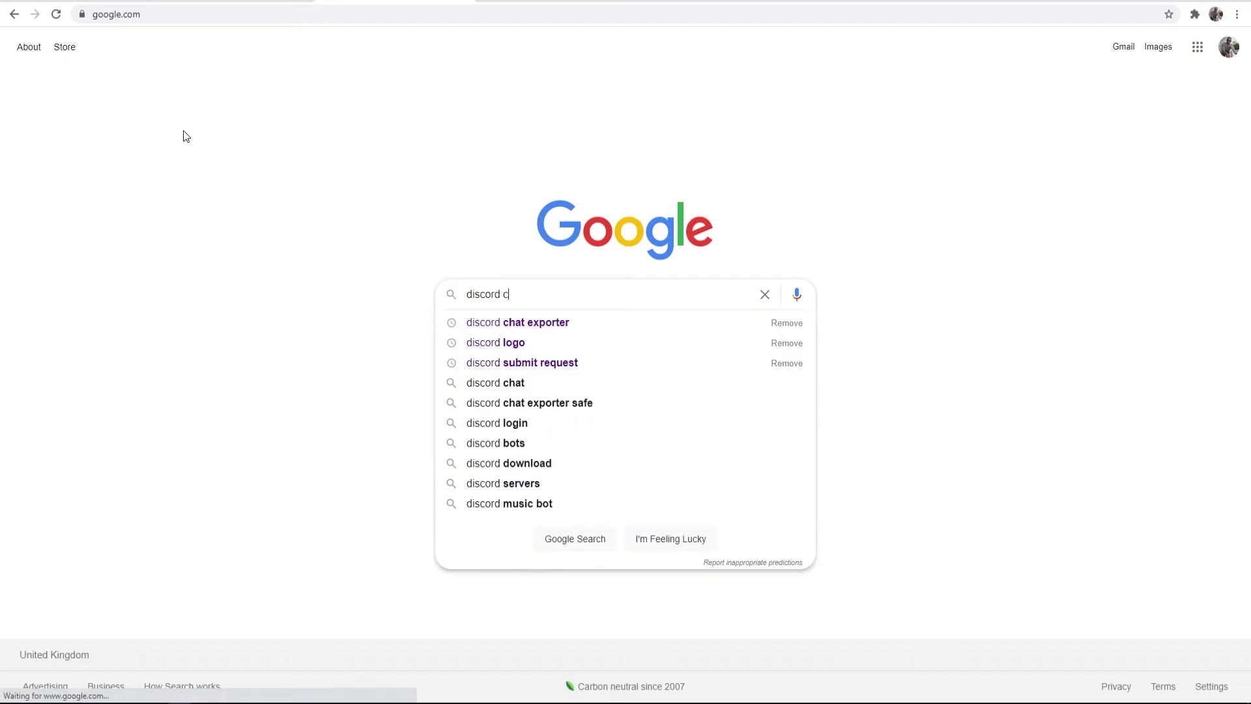
text(chat)
key(Down)
key(Return)
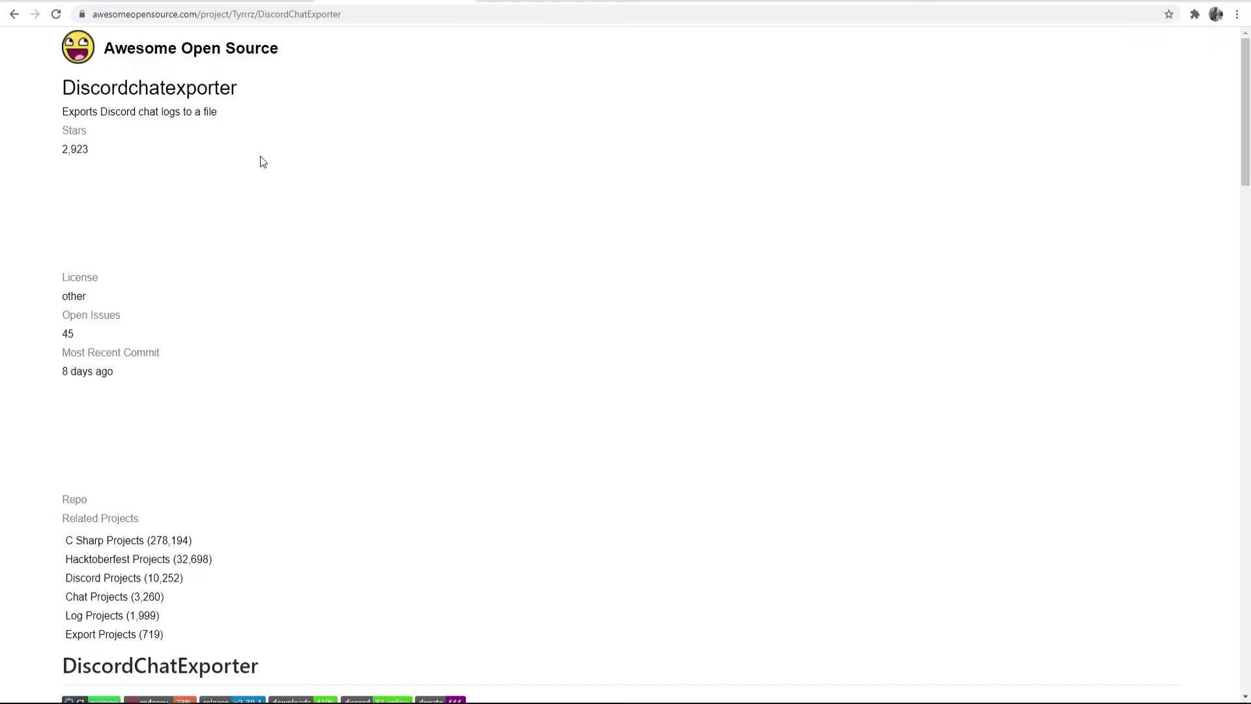
Download the DiscordChatExporter.zip GUI stable release (2.30.1) from its GitHub releases page
scroll(260, 163, down, 4)
scroll(260, 165, down, 3)
scroll(261, 197, down, 1)
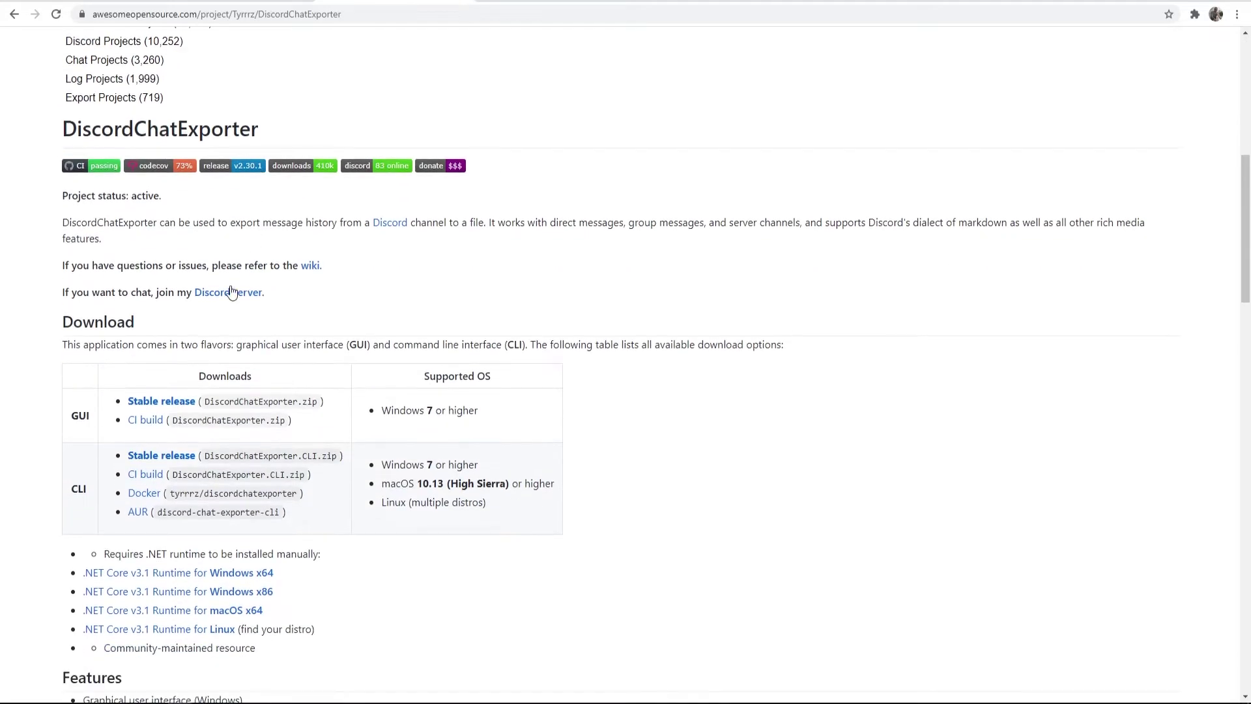
click(147, 403)
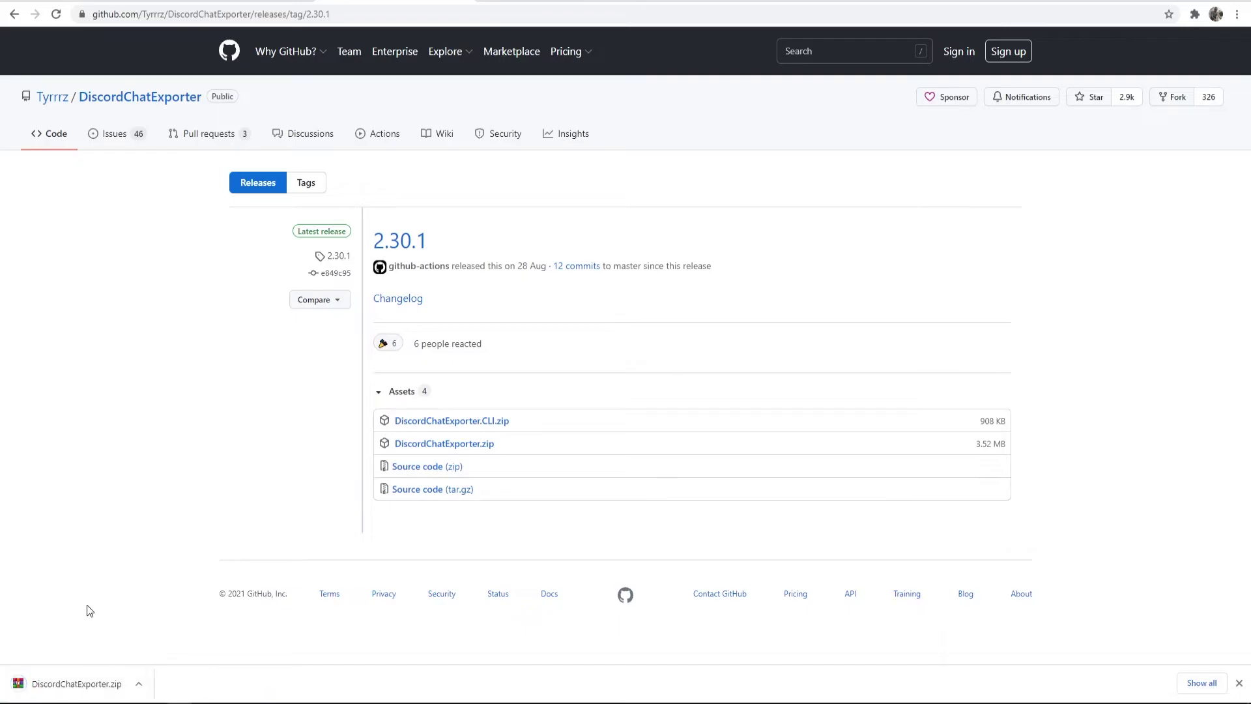
Open DiscordChatExporter.zip in WinRAR, extract it to Downloads, and close WinRAR
click(106, 686)
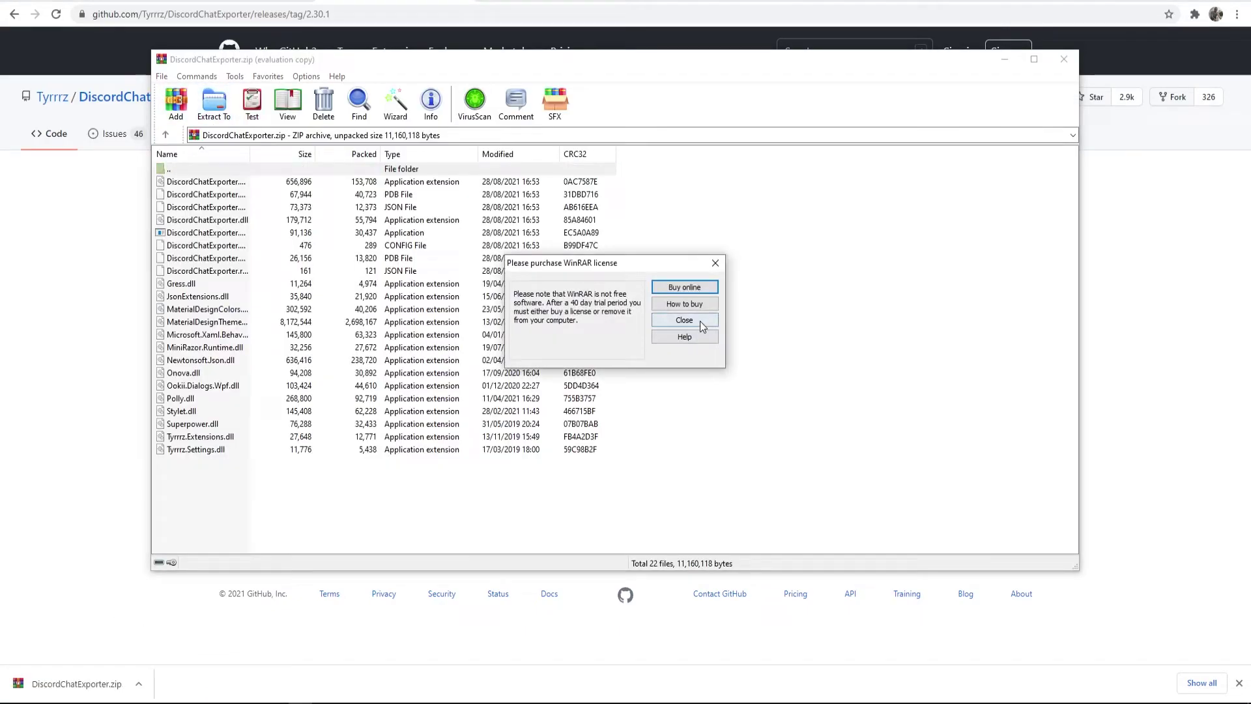
click(684, 320)
click(206, 107)
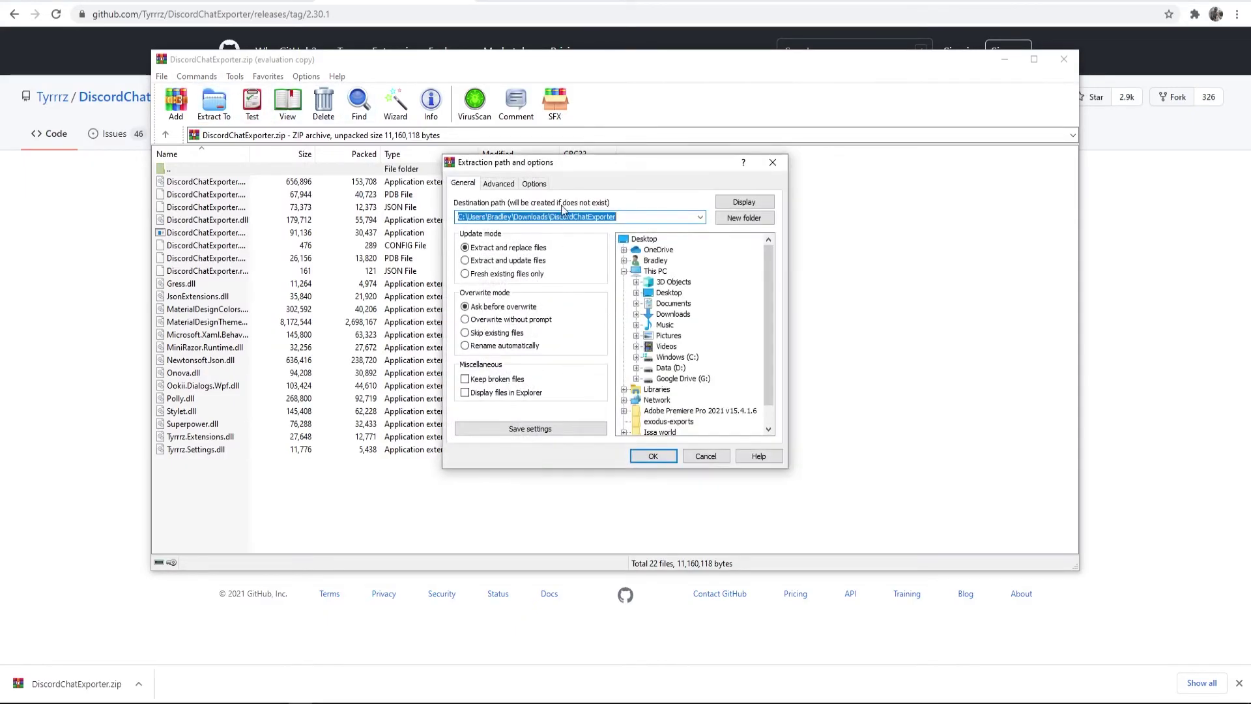
click(628, 216)
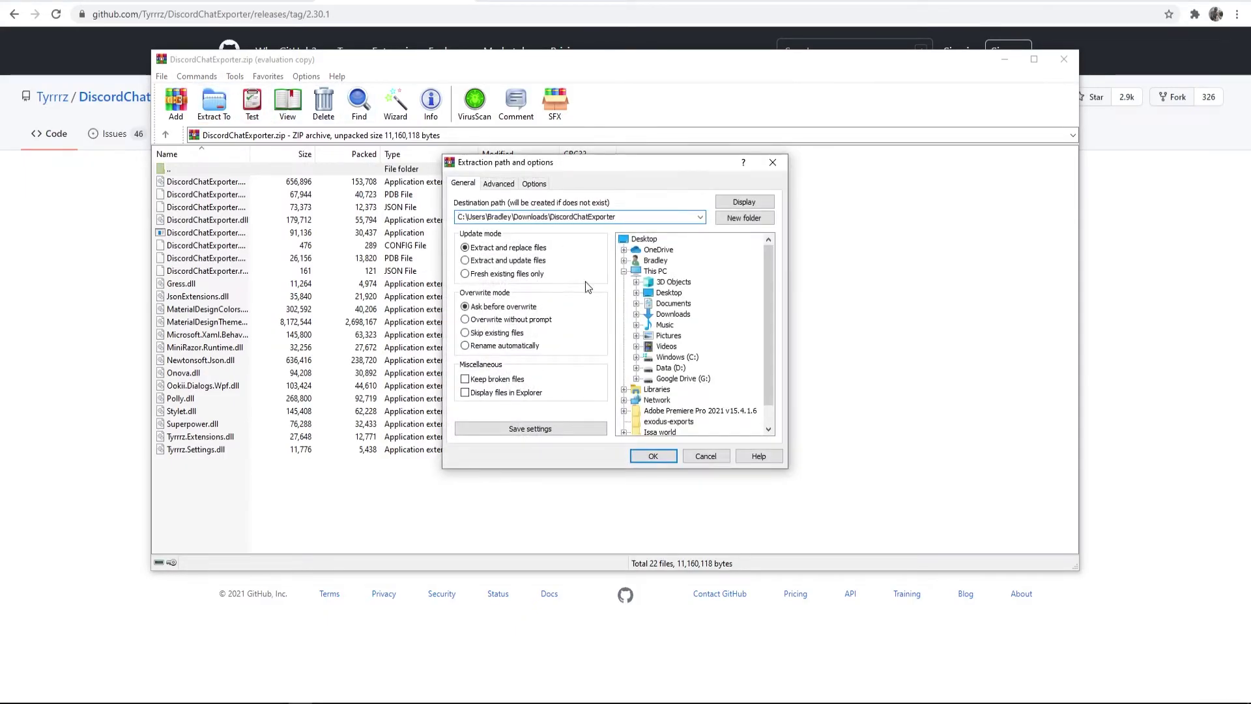
click(653, 456)
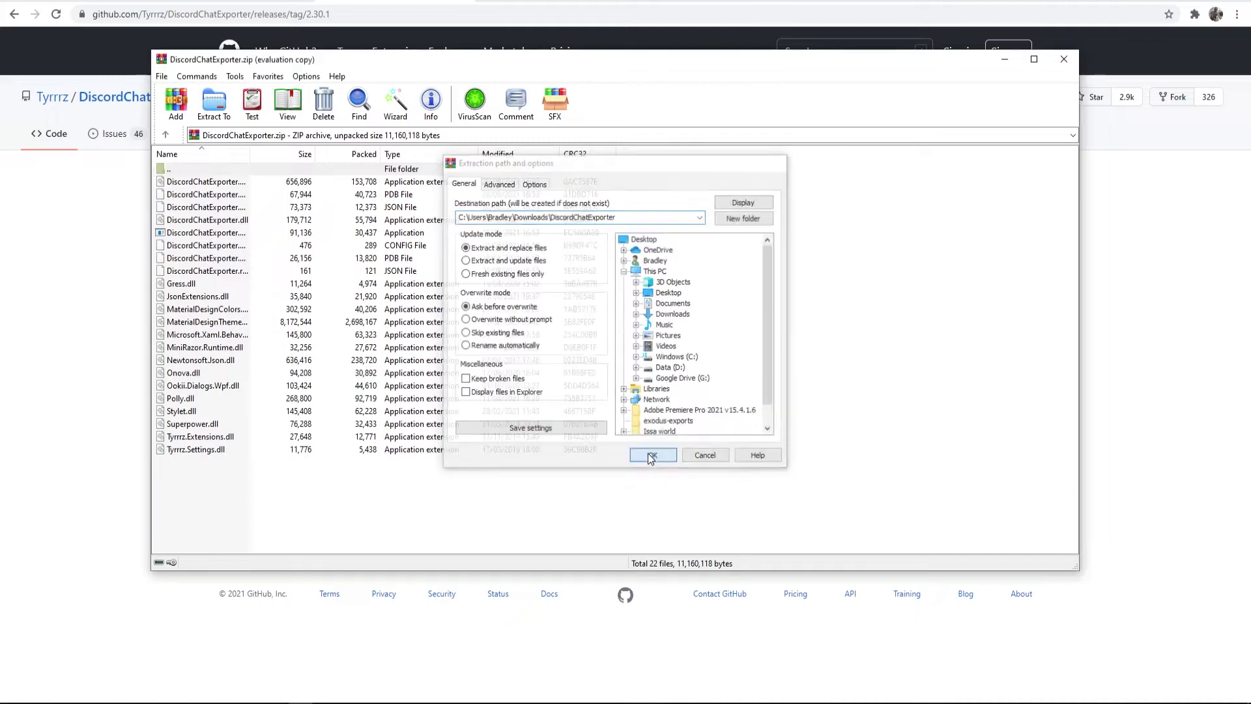
click(1064, 59)
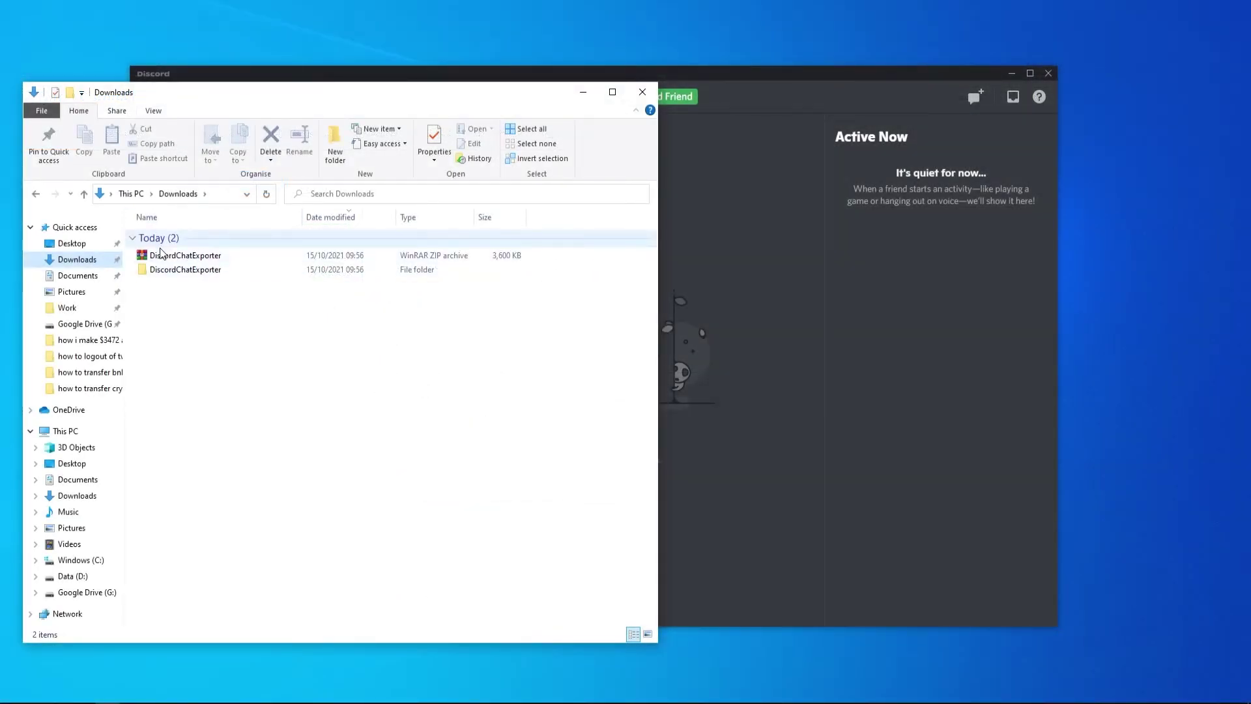
Open the DiscordChatExporter folder in Downloads and run the DiscordChatExporter application
click(189, 271)
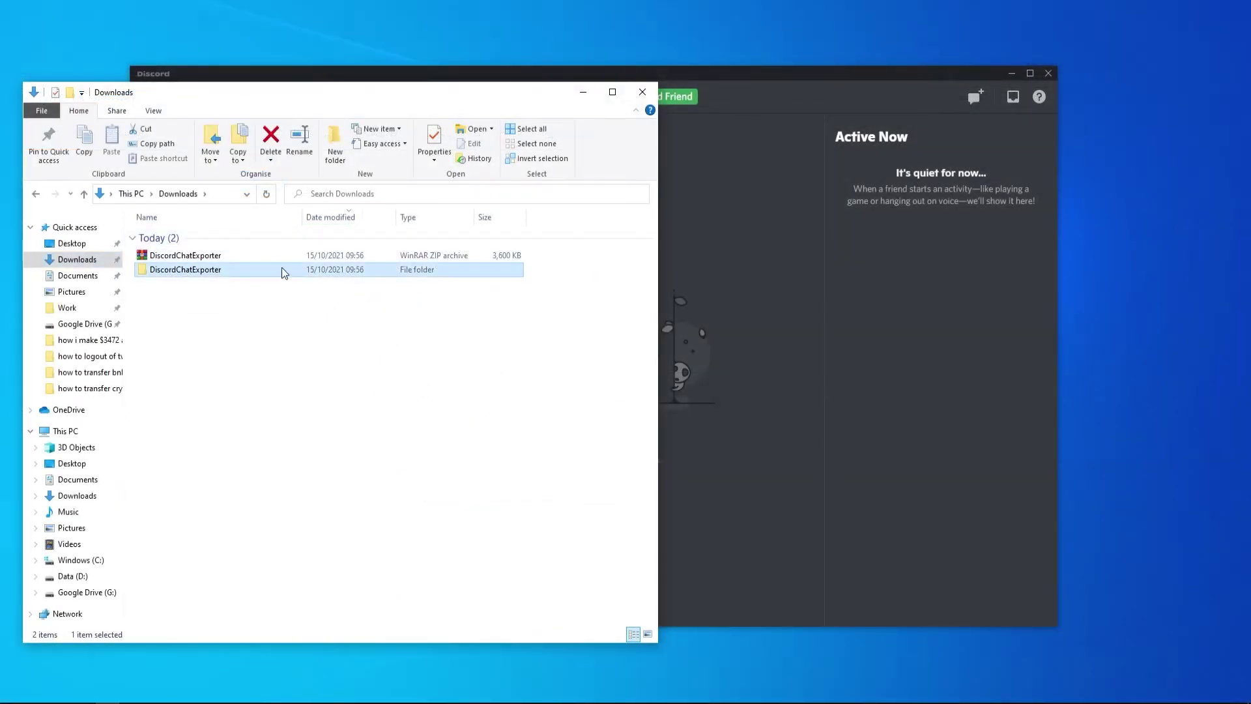
double_click(314, 273)
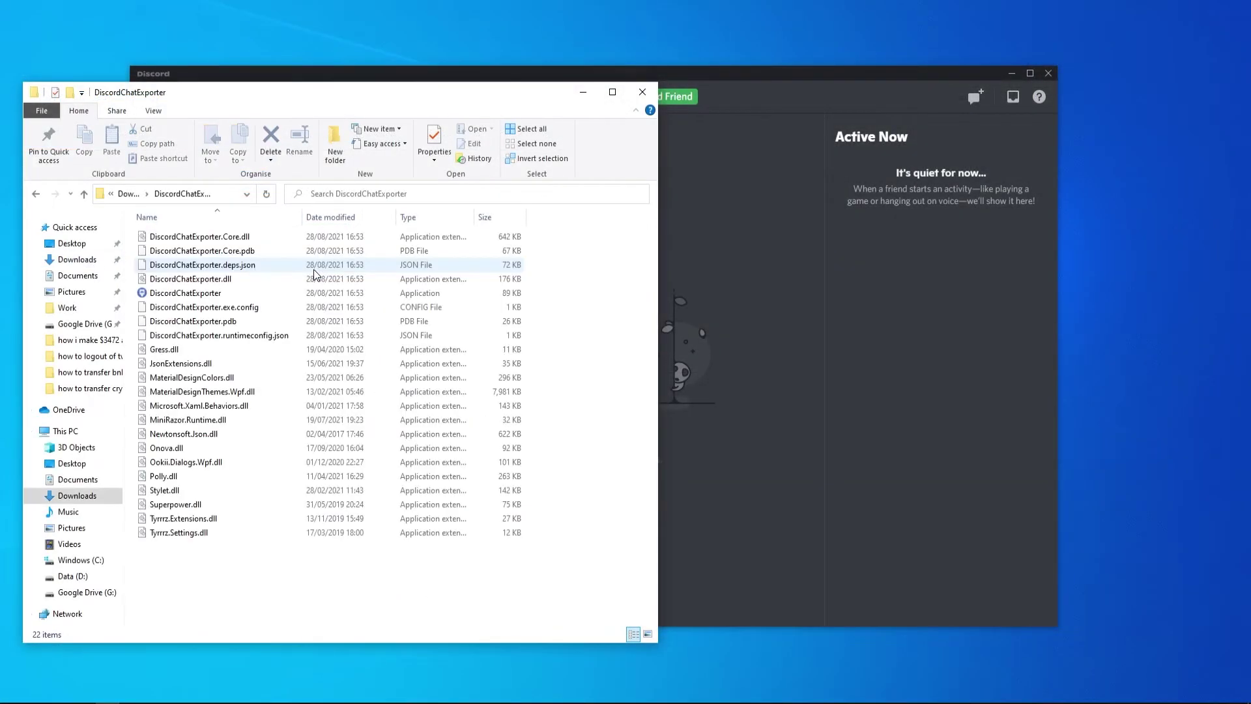
click(209, 296)
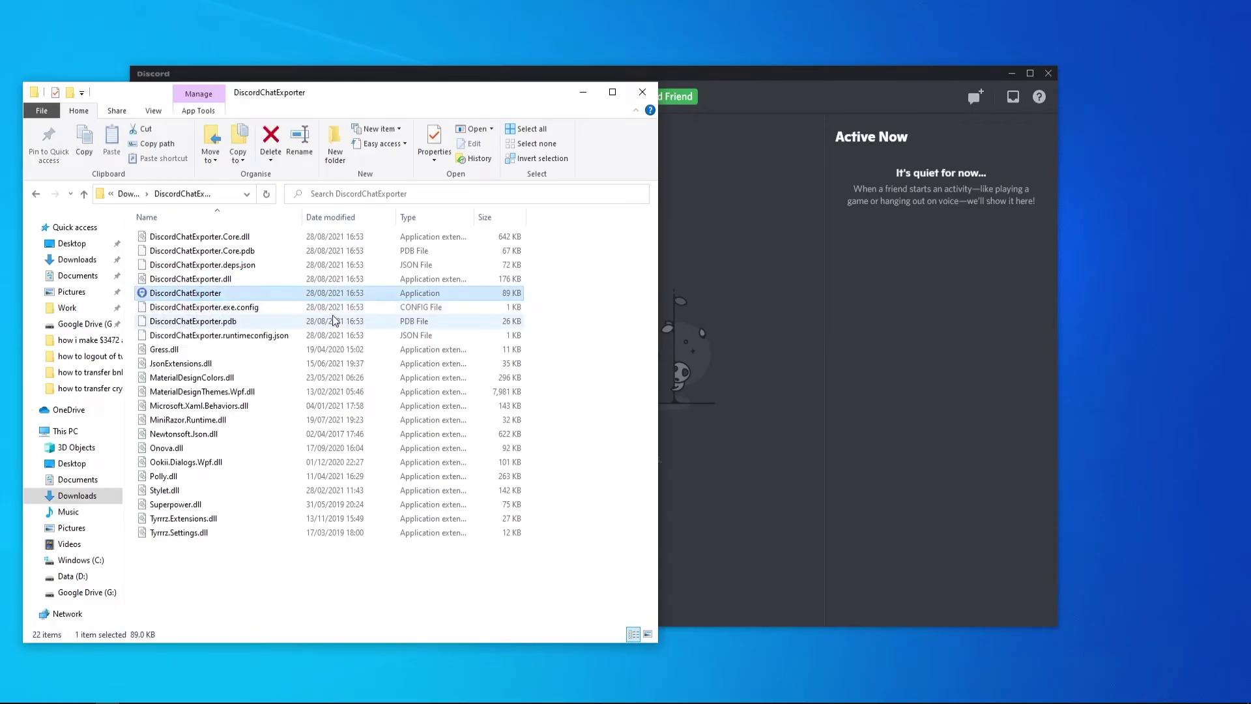
key(Return)
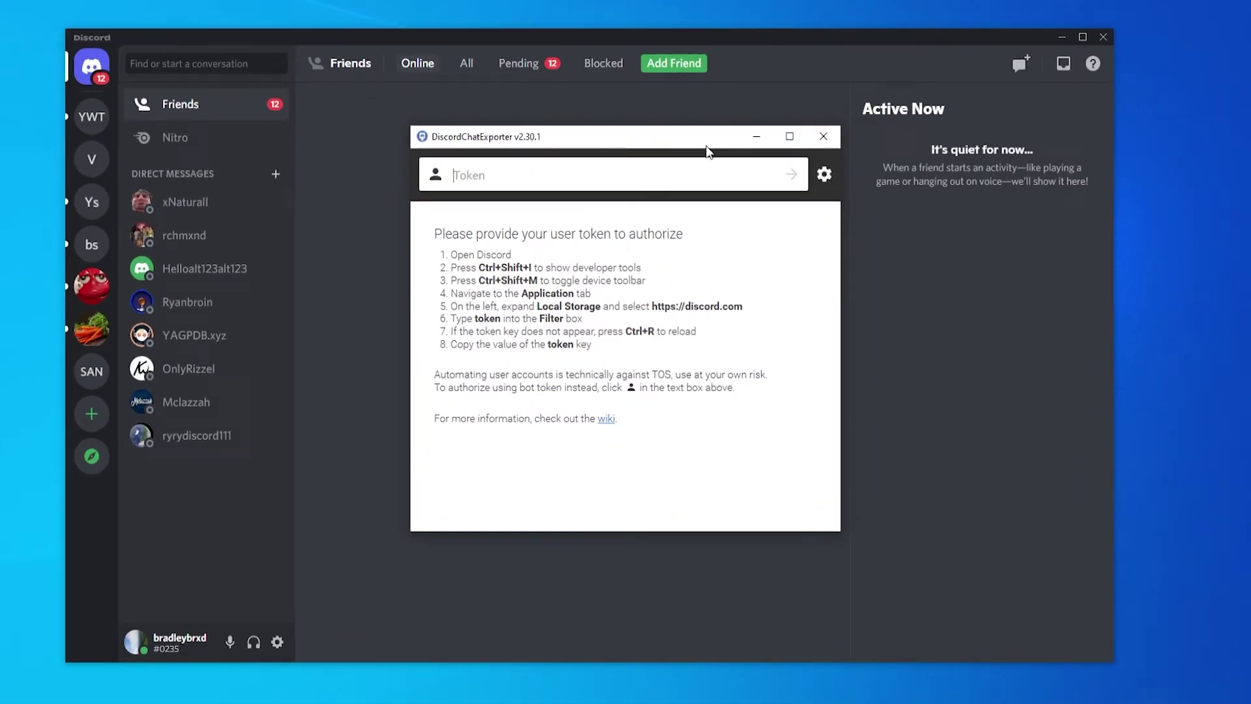
Minimize the exporter and open Discord's DevTools (Ctrl+Shift+I) on the Application panel's Local Storage
click(757, 137)
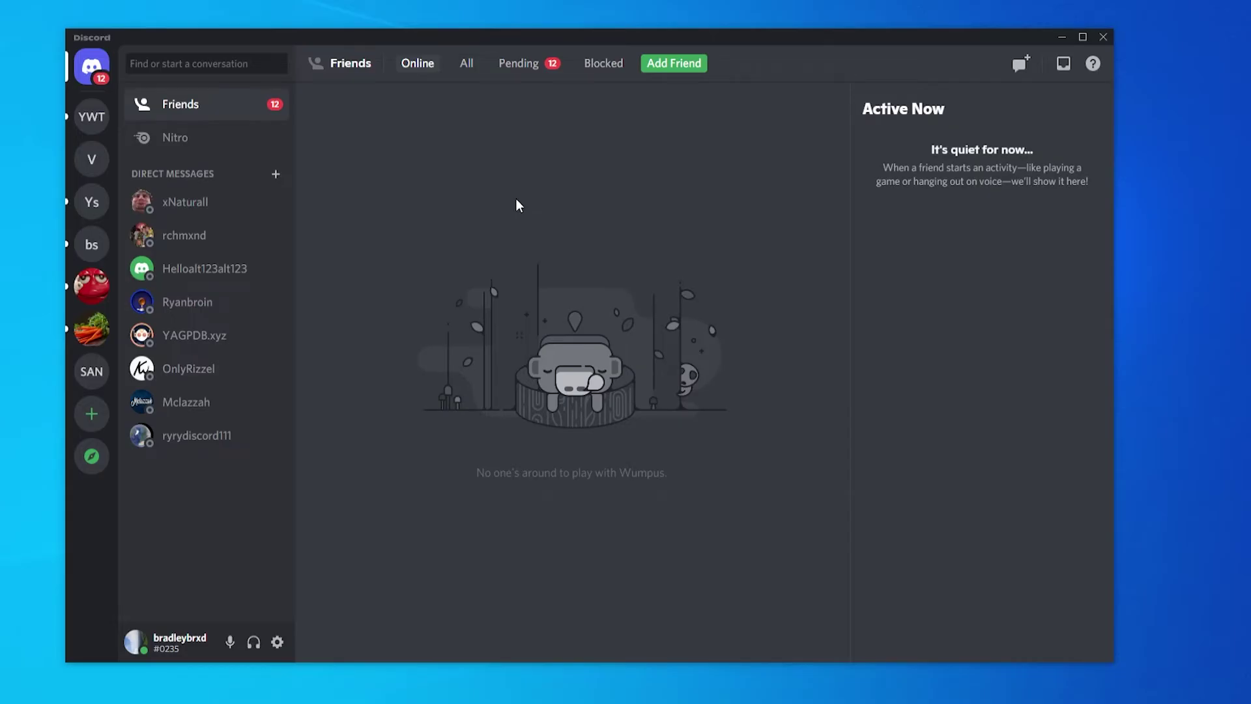
key(ctrl+shift+i)
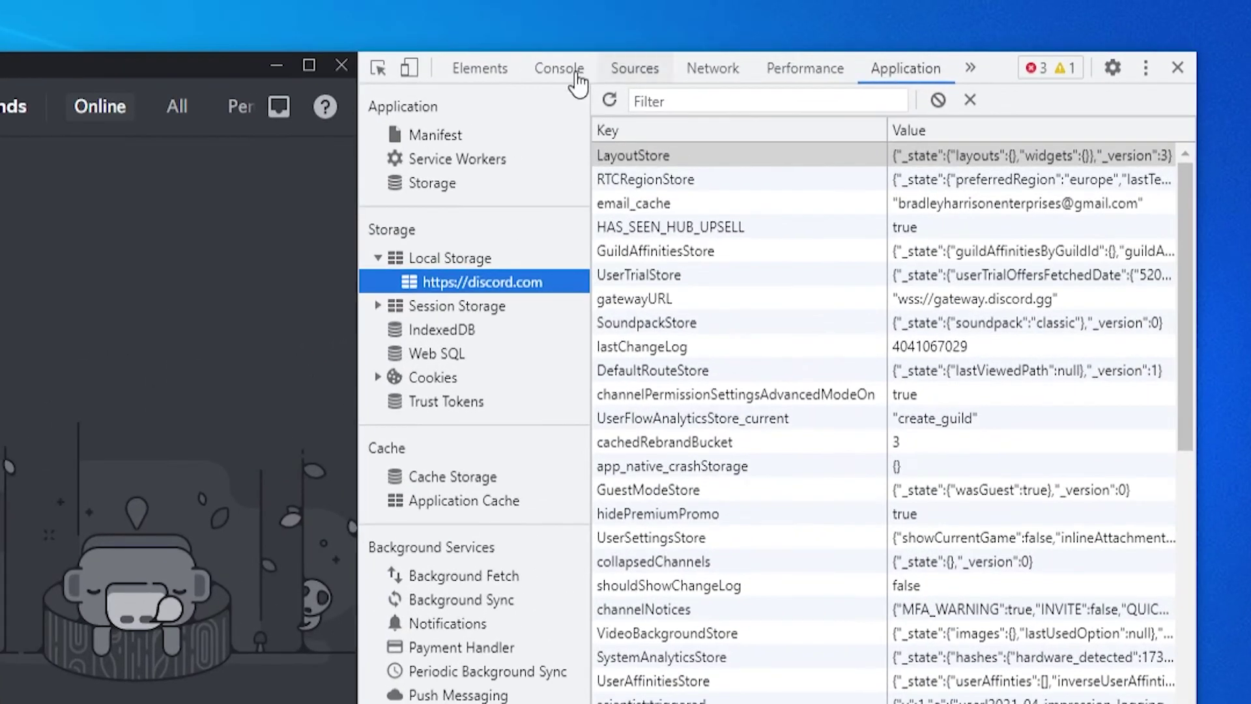
click(679, 43)
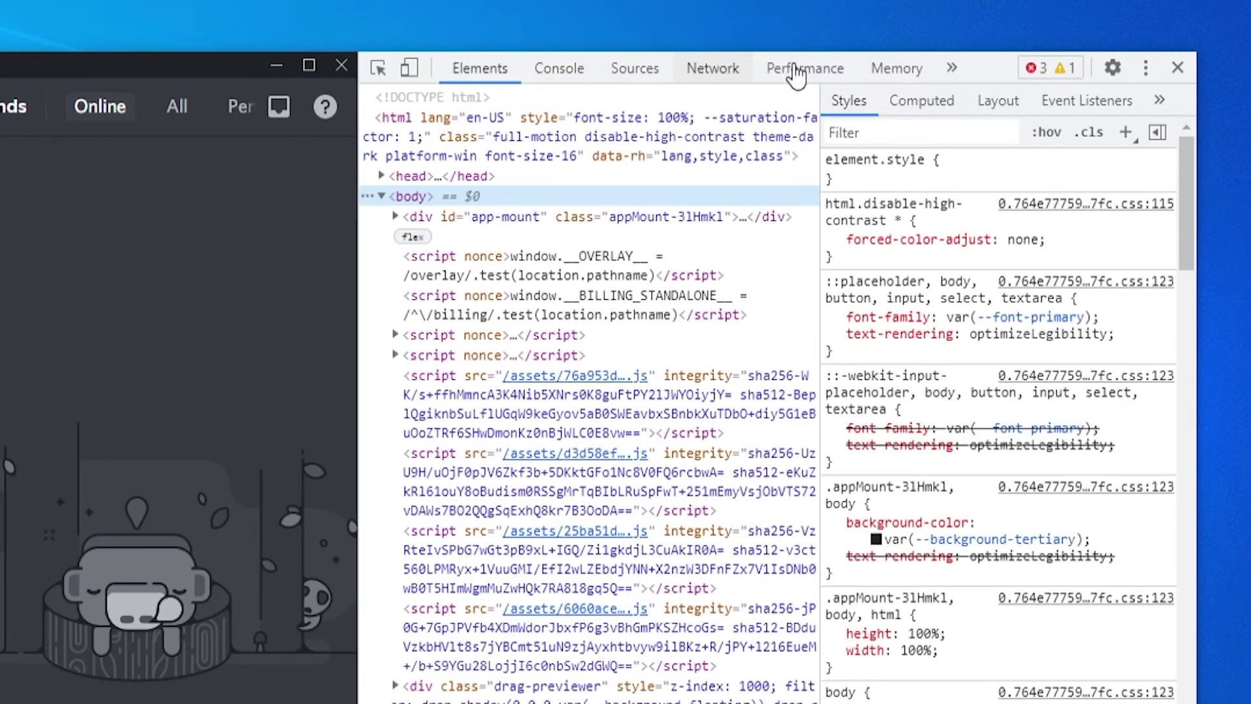
click(951, 72)
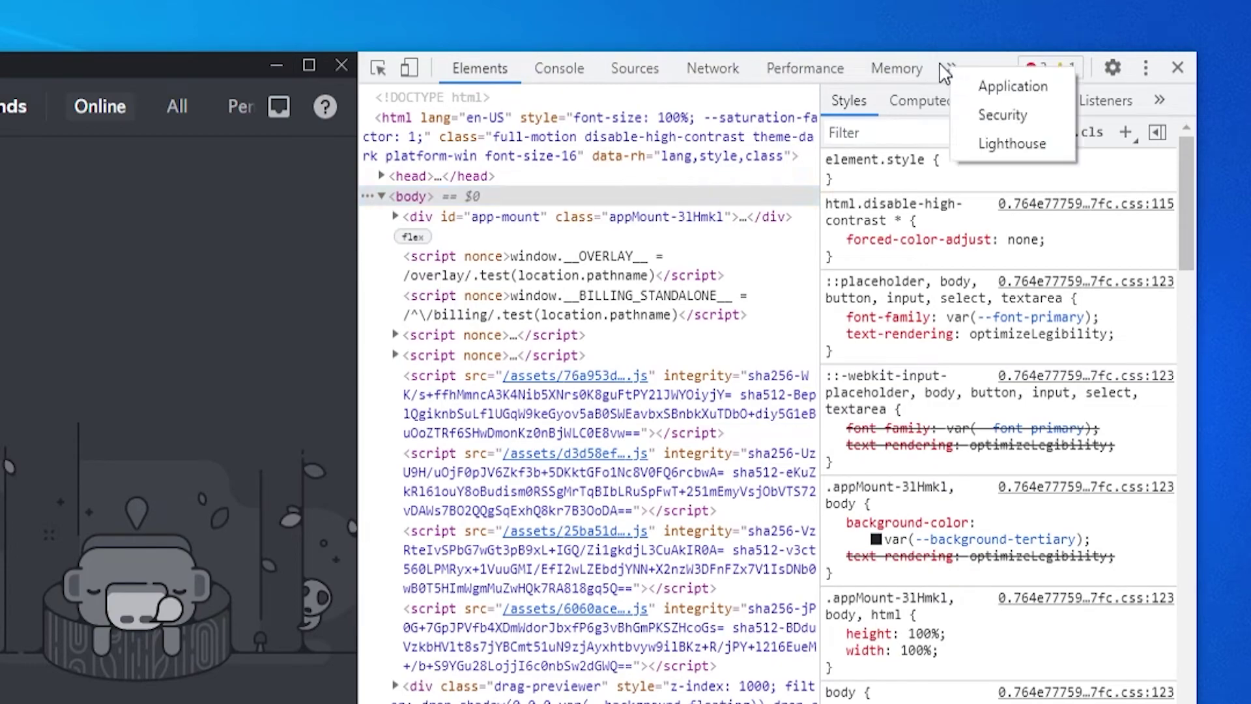
click(997, 92)
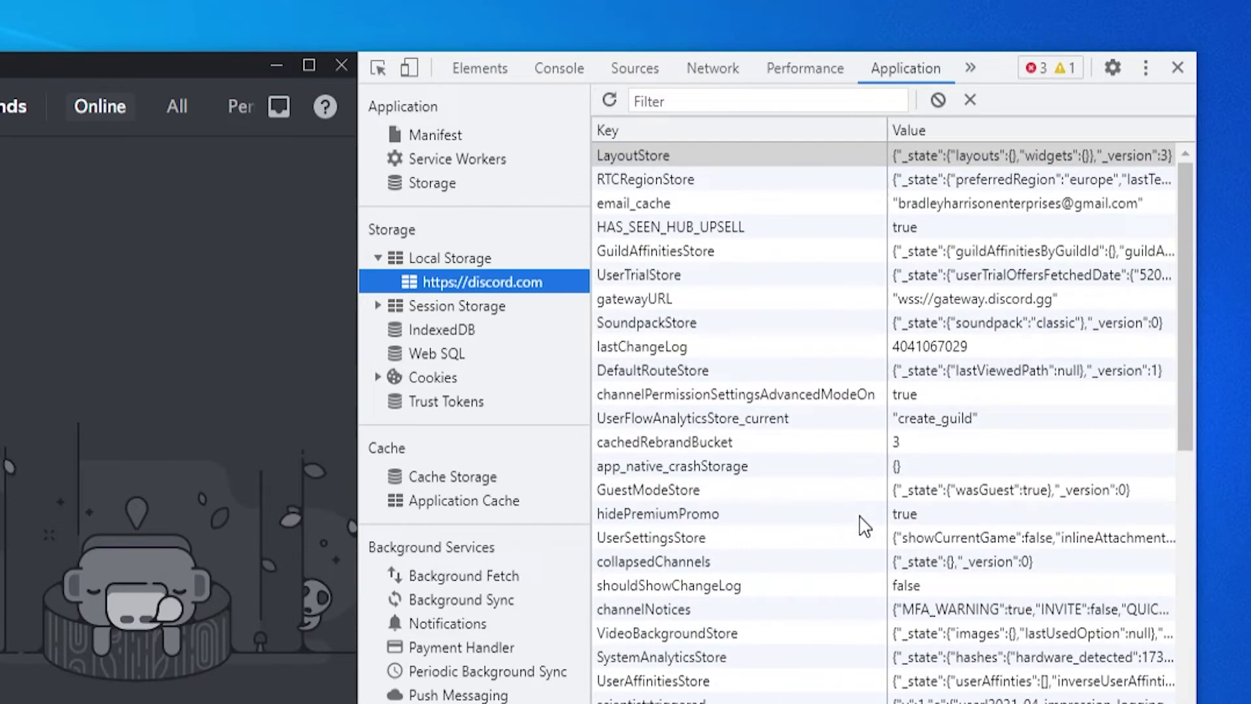
Filter the Local Storage keys for the token entry and reload Discord with Ctrl+R
click(708, 97)
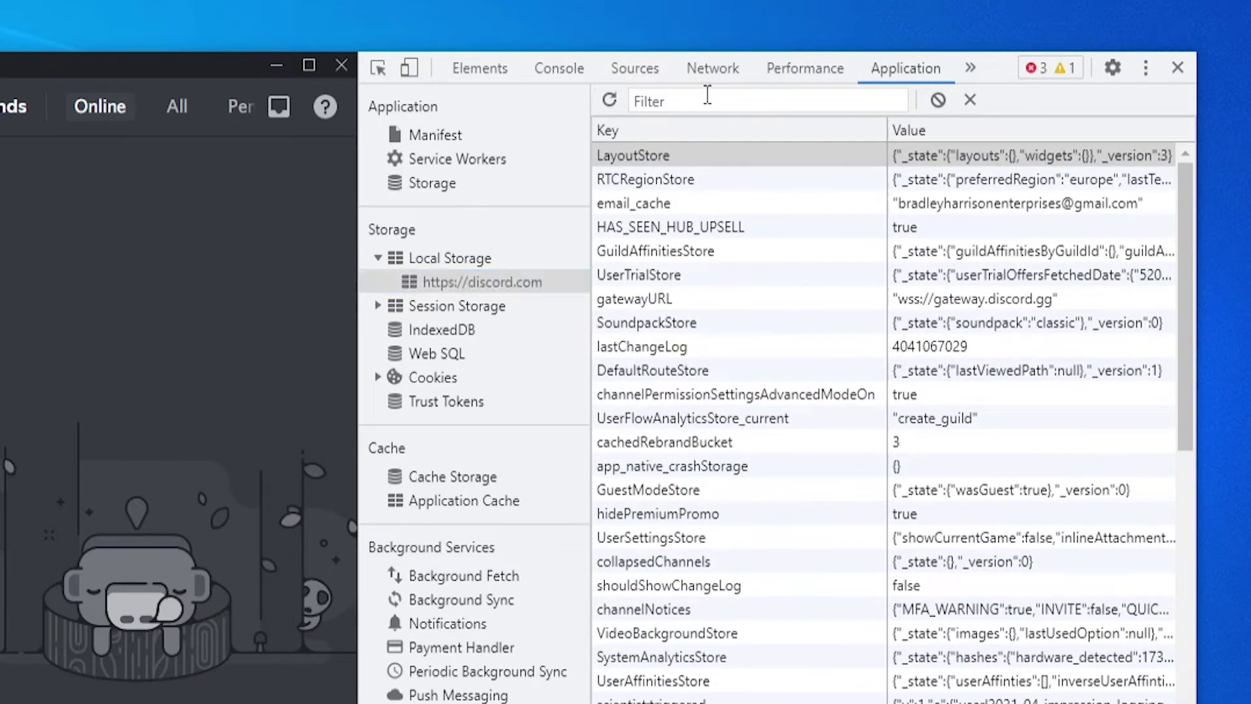
click(667, 103)
text(oken)
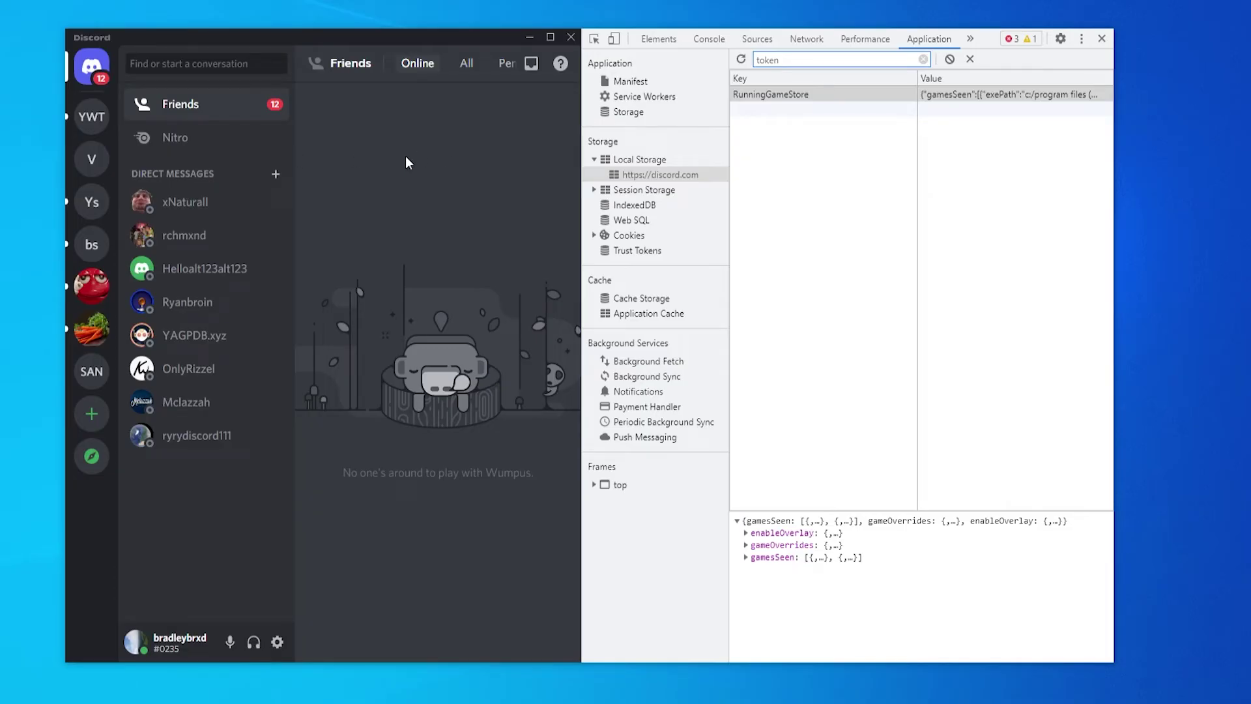
key(ctrl+r)
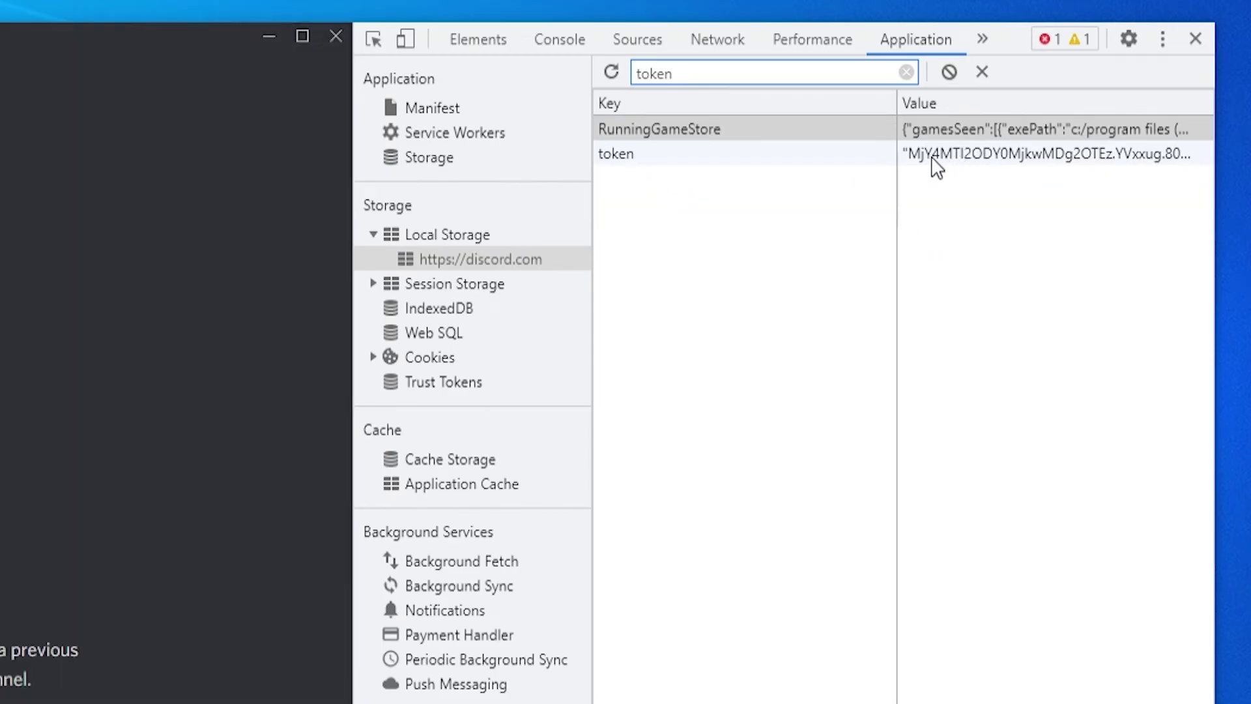
Select and copy the token value, then close the developer tools
click(951, 151)
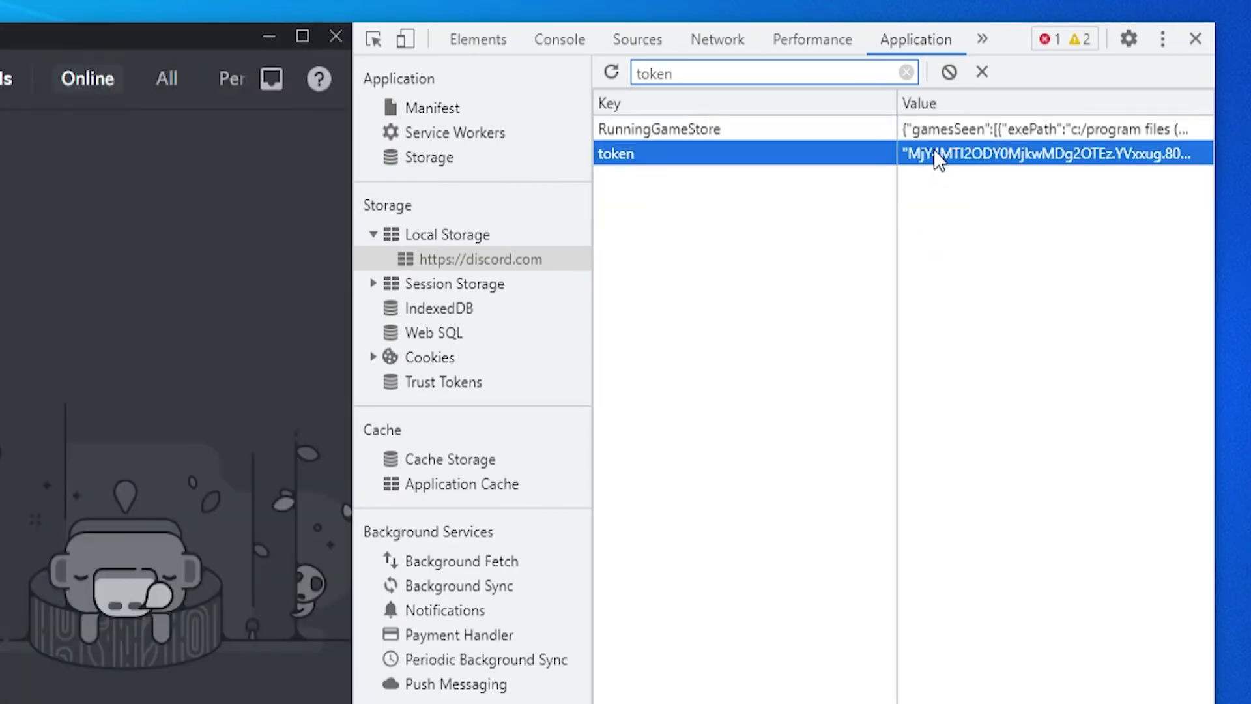
double_click(934, 151)
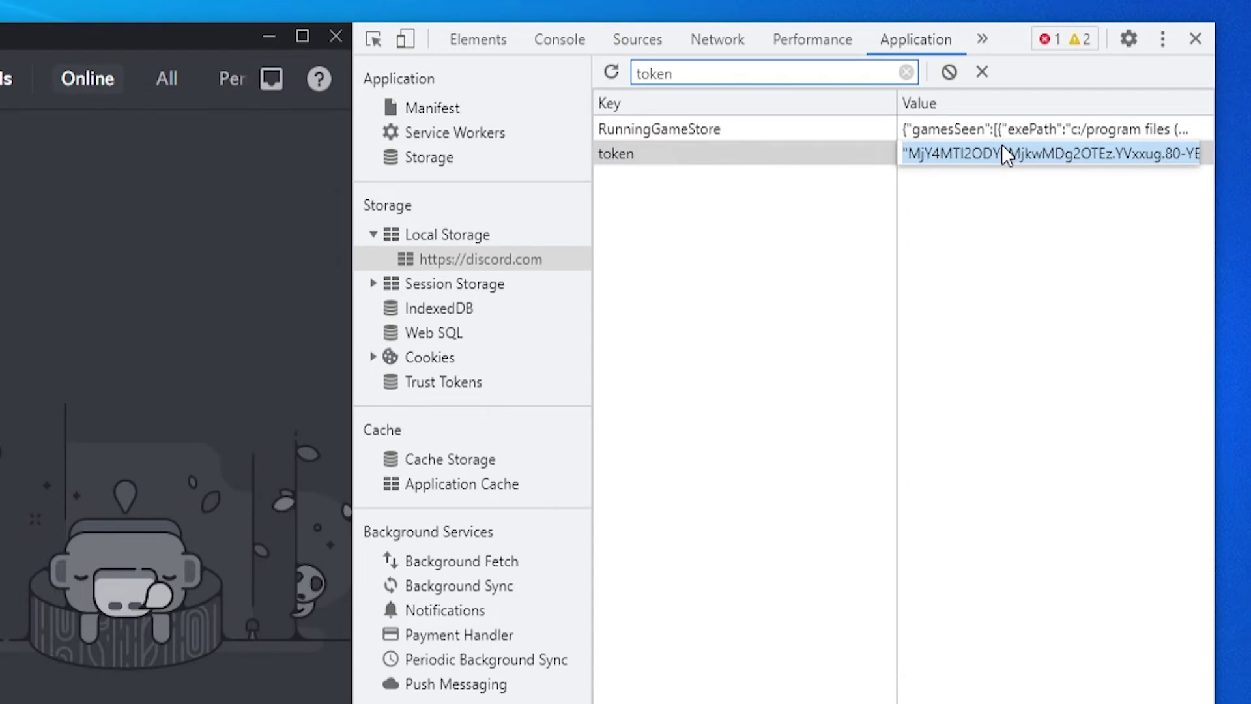
right_click(1002, 153)
click(959, 159)
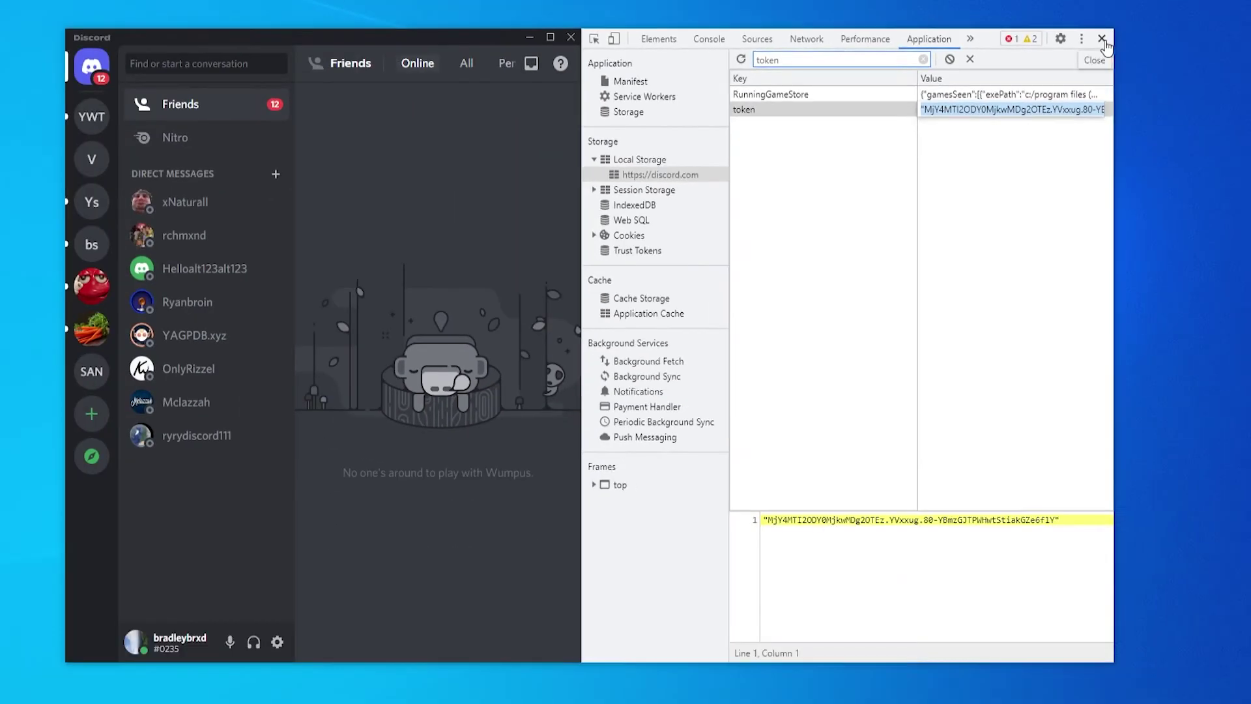
click(1101, 39)
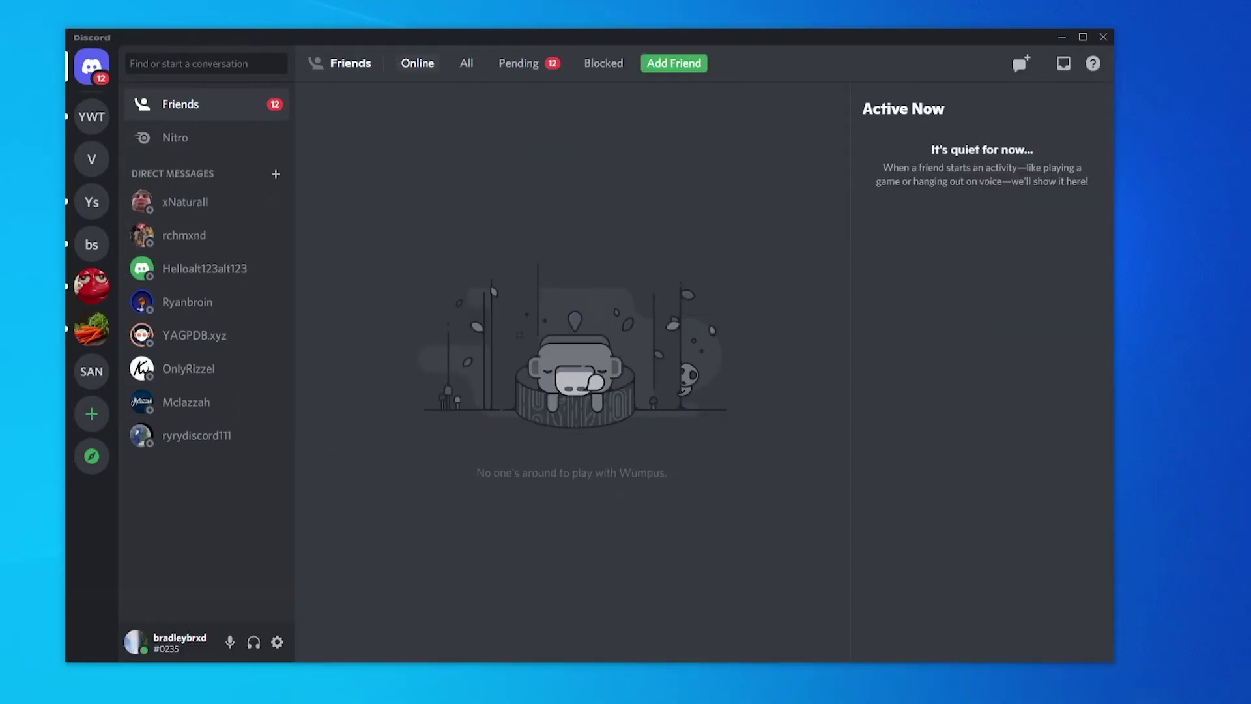
Paste the token into DiscordChatExporter, delete its leading and trailing quotes, and submit it
click(417, 684)
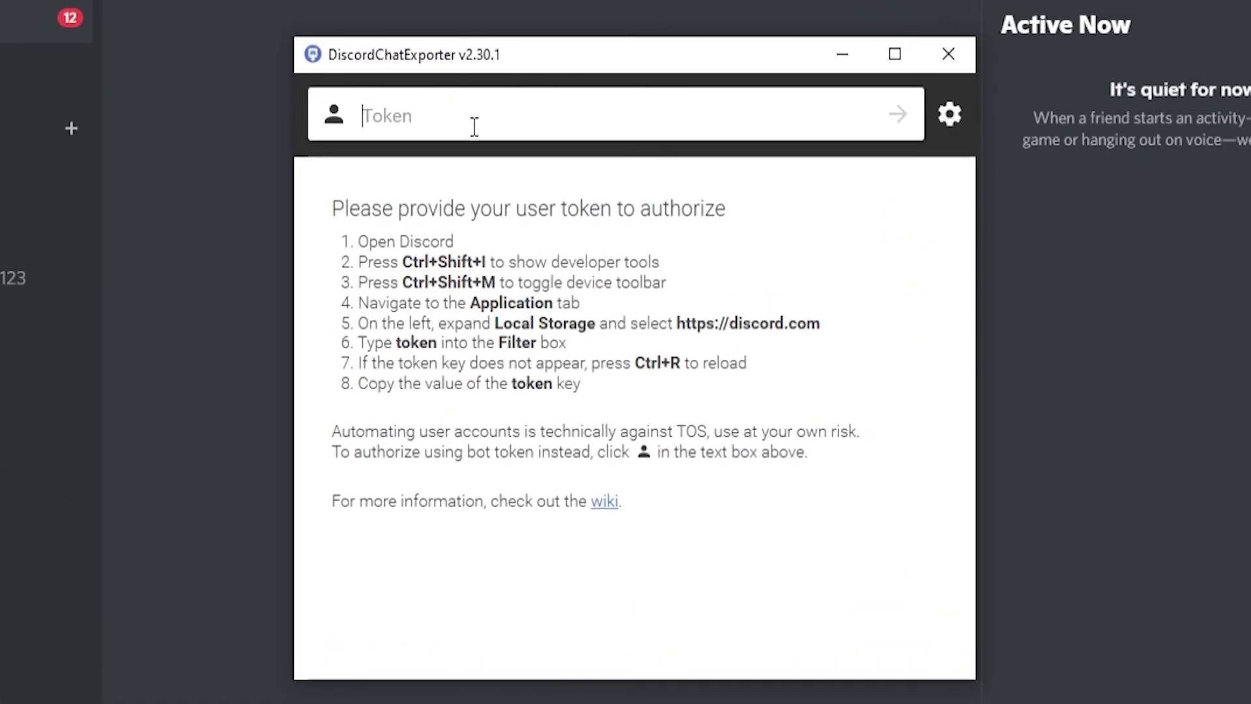
key(ctrl+v)
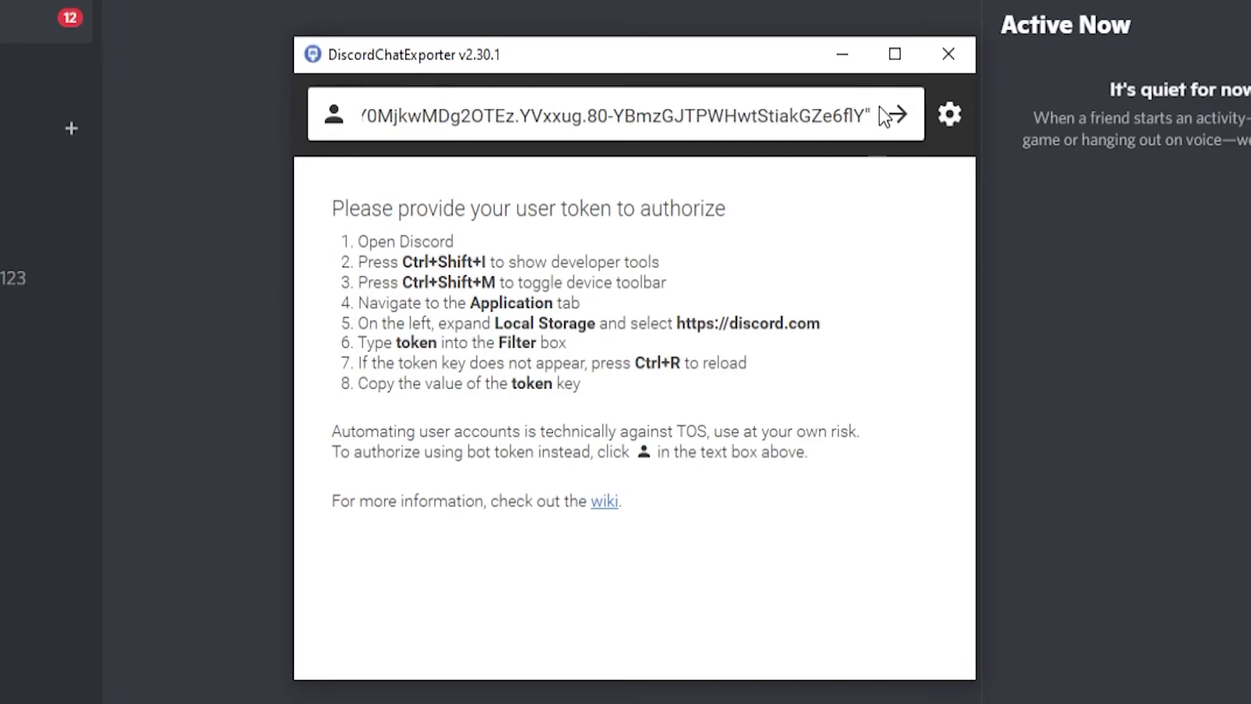
key(BackSpace)
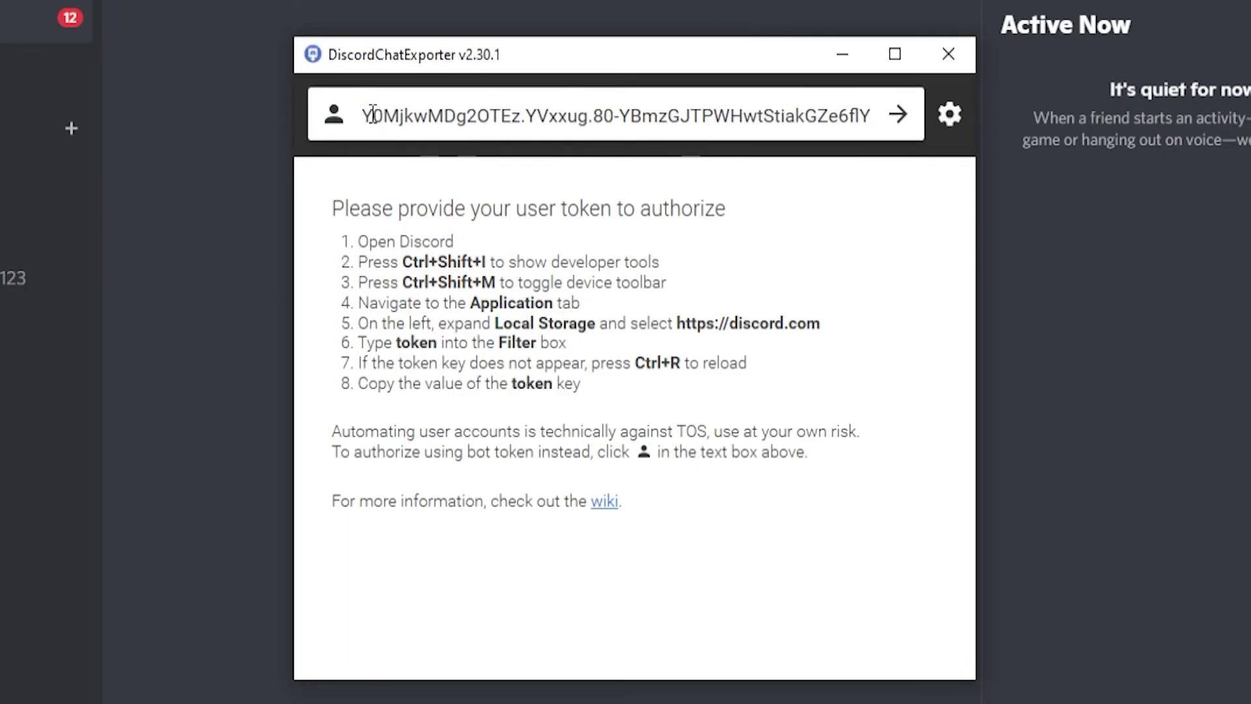
drag(372, 114, 355, 114)
click(367, 112)
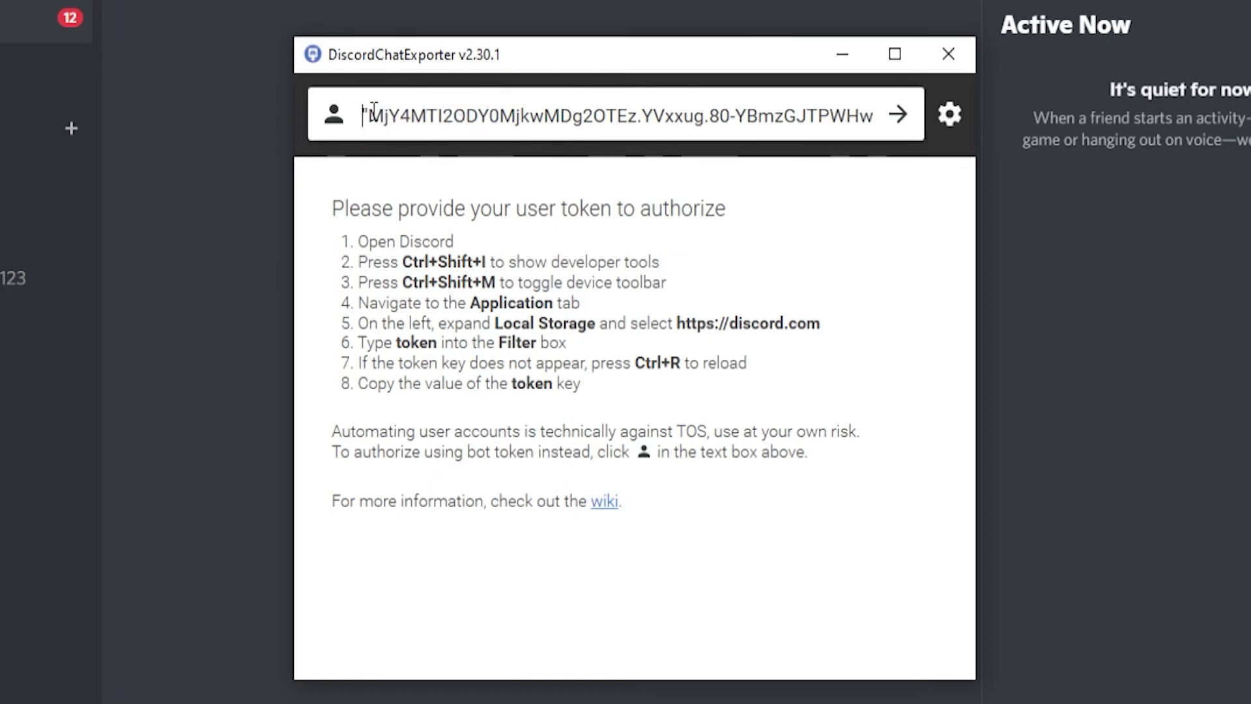
key(BackSpace)
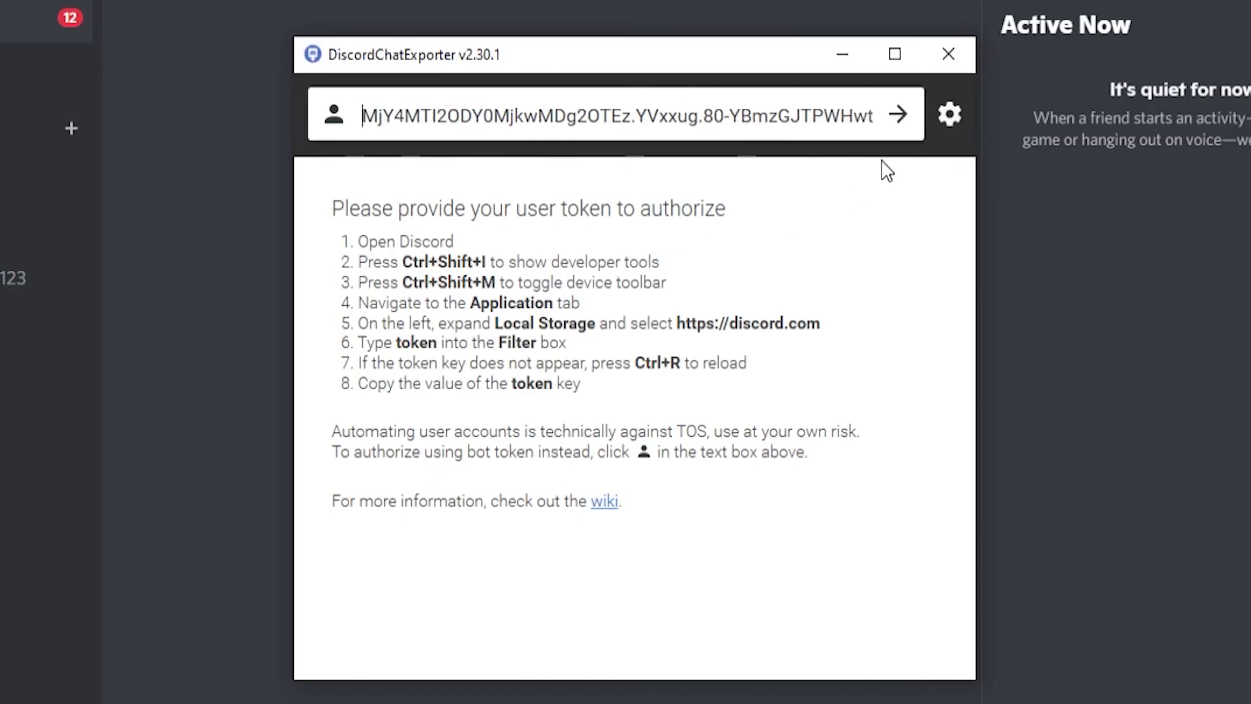
click(899, 114)
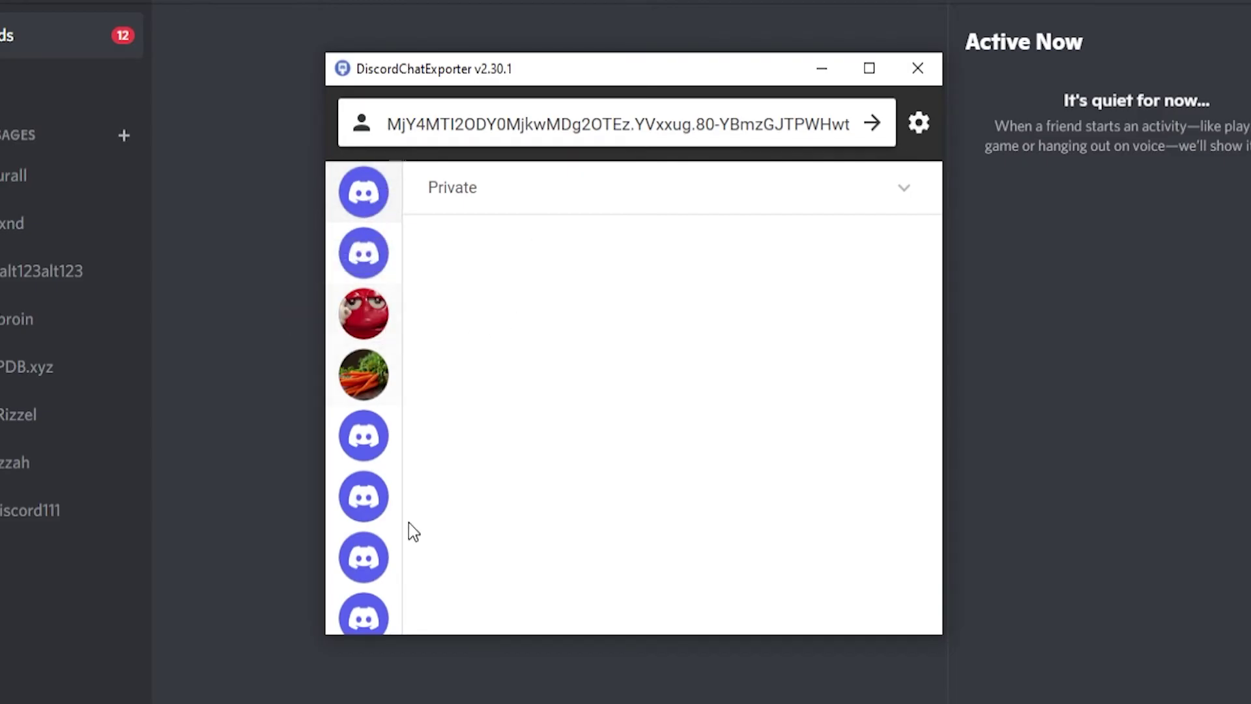
Select the YouTube Wage Theft server and expand its Text Channels category
scroll(368, 482, down, 1)
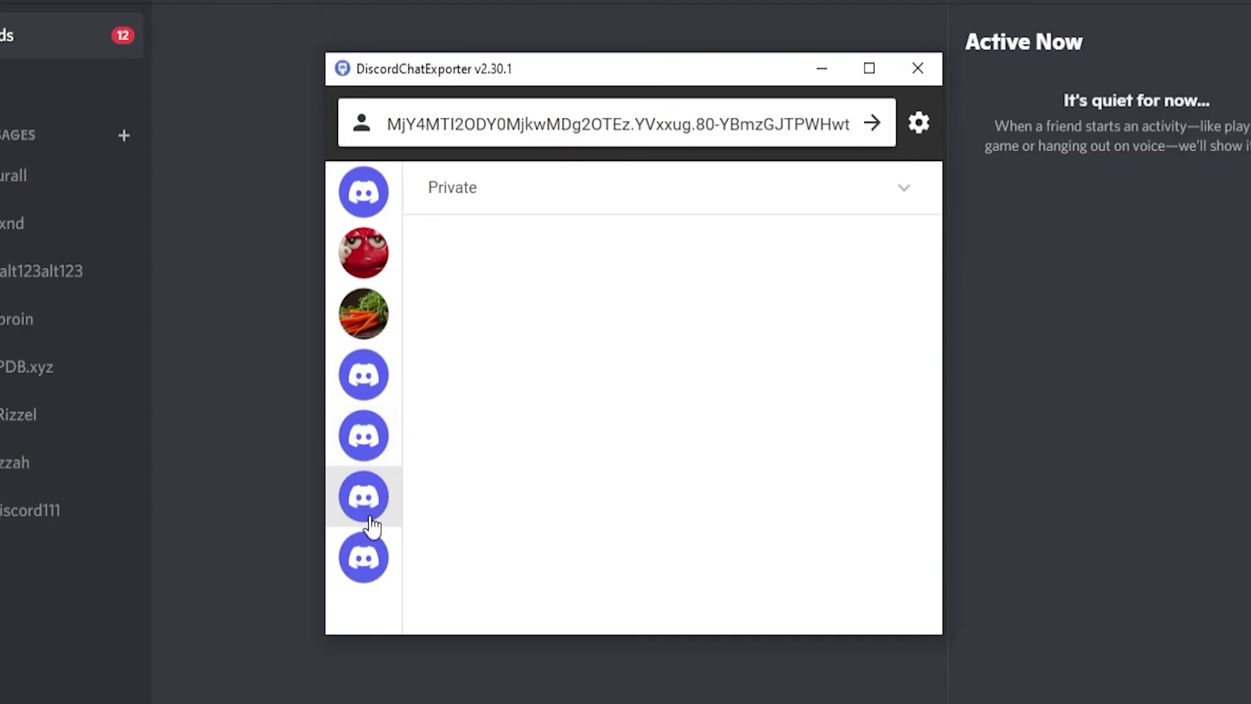
click(365, 569)
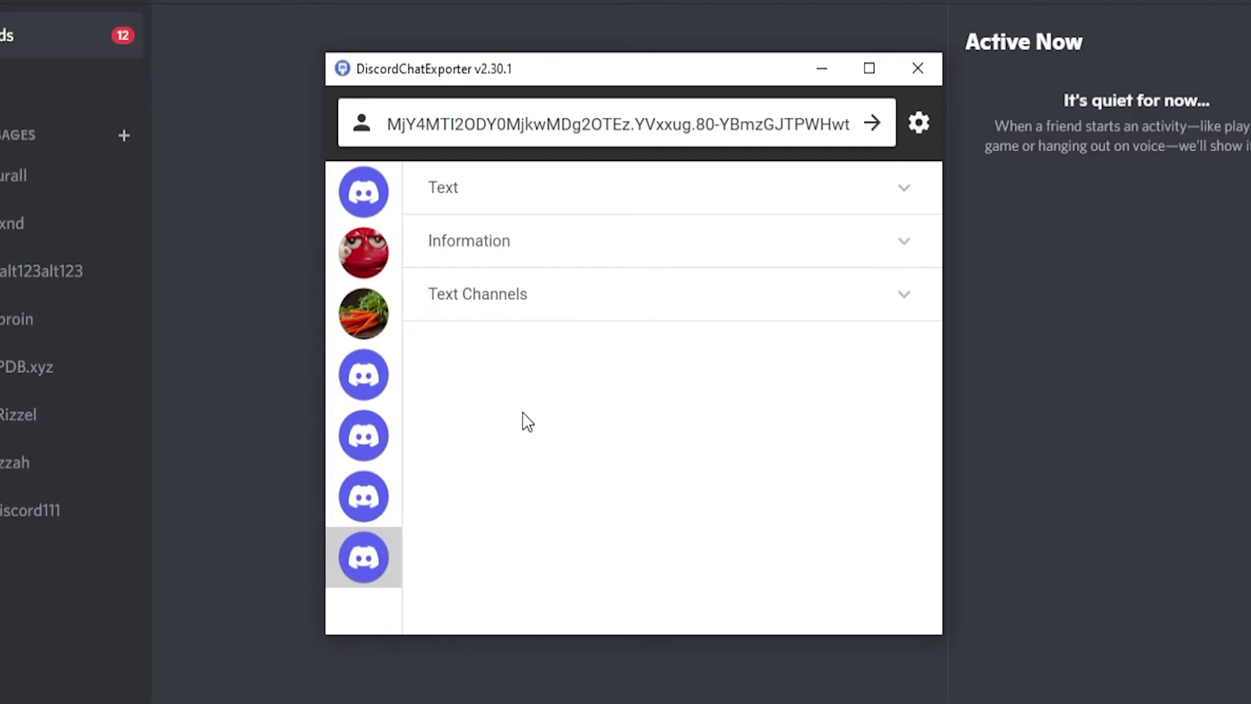
click(495, 298)
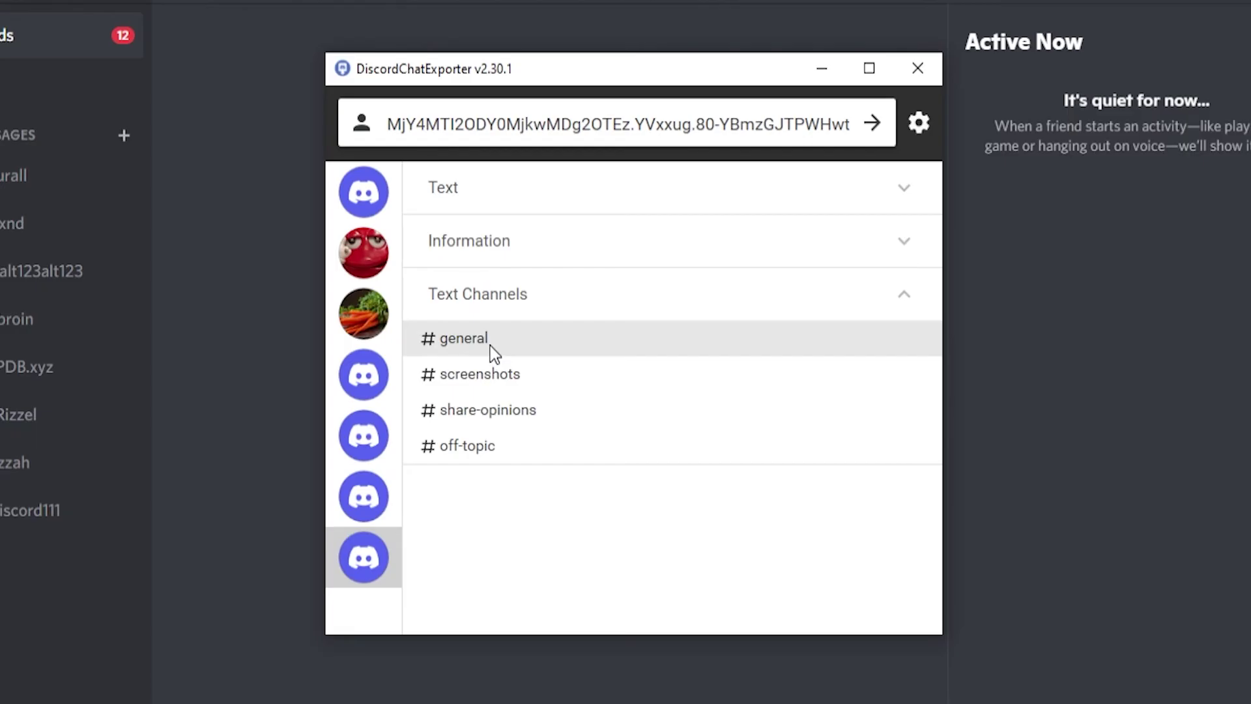
Tick #general and export it in HTML (Dark) format, bringing up the Save As dialog
click(472, 343)
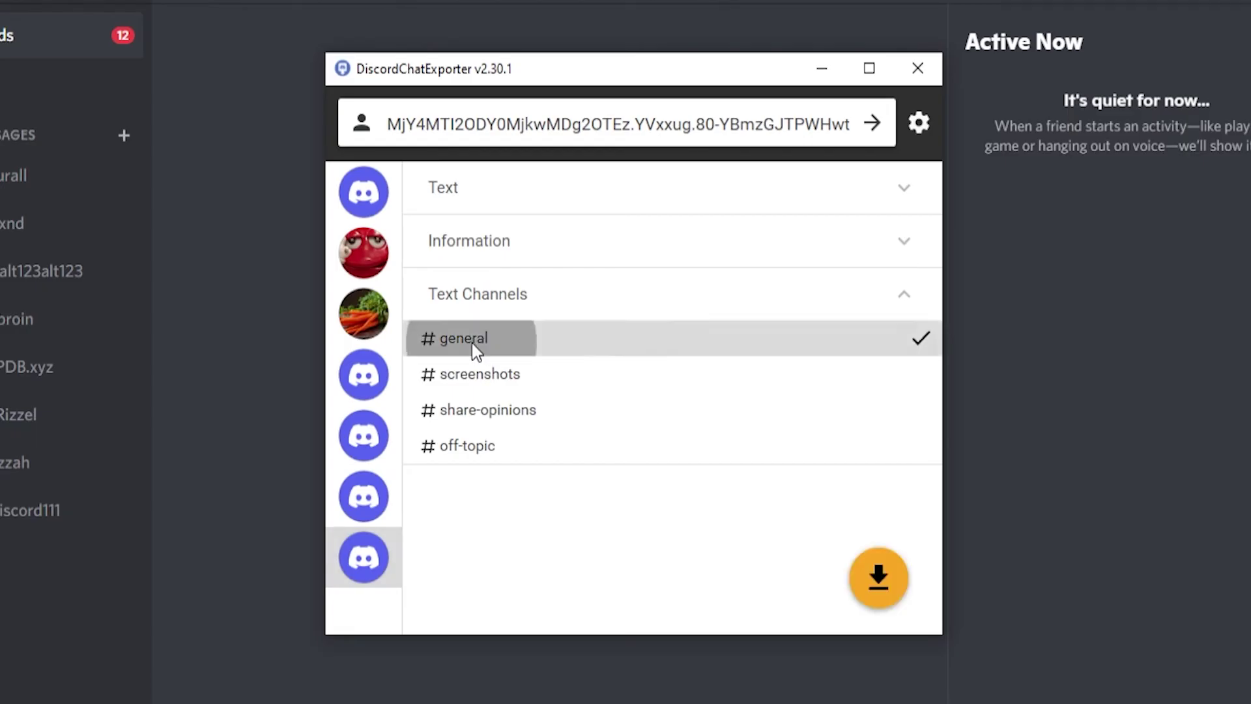
click(880, 581)
click(538, 370)
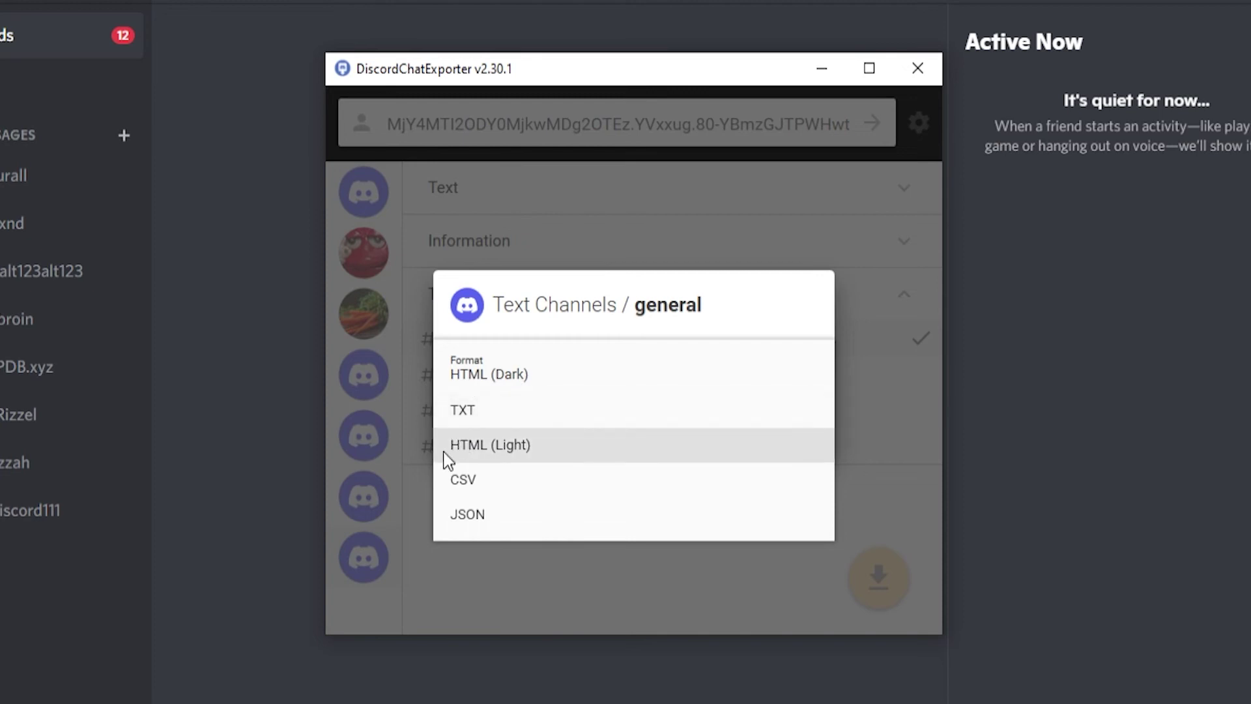
click(505, 376)
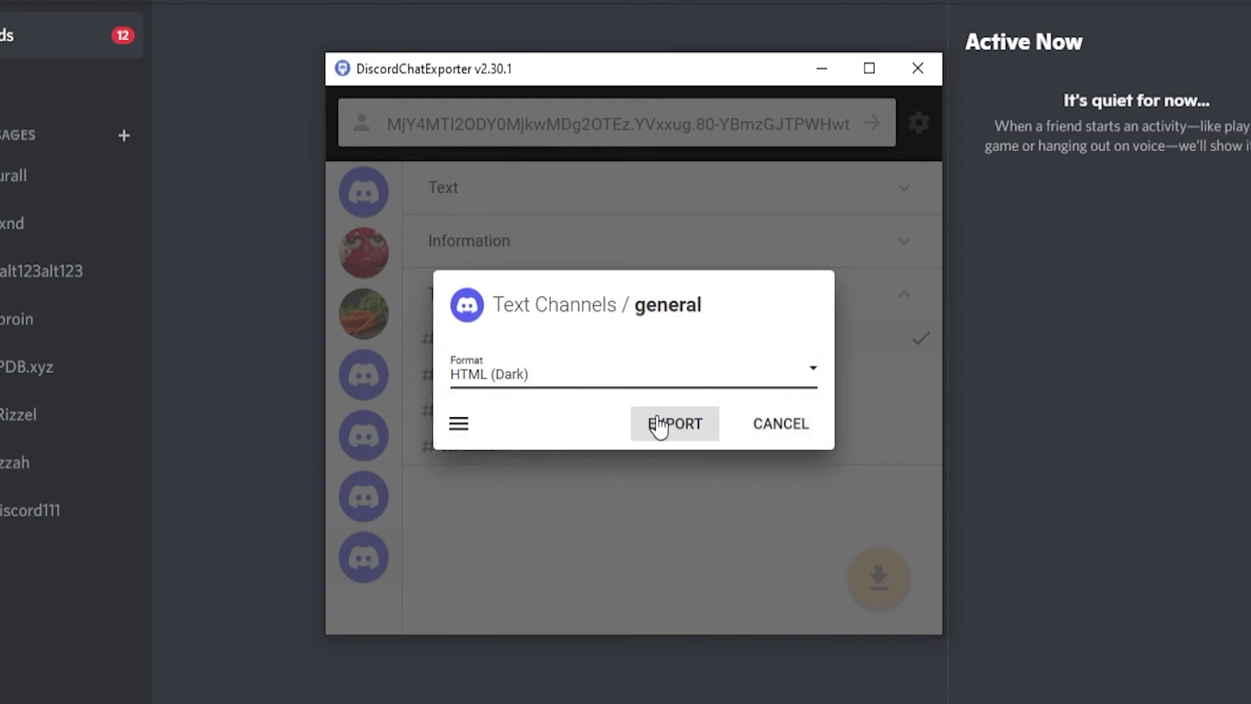
click(691, 429)
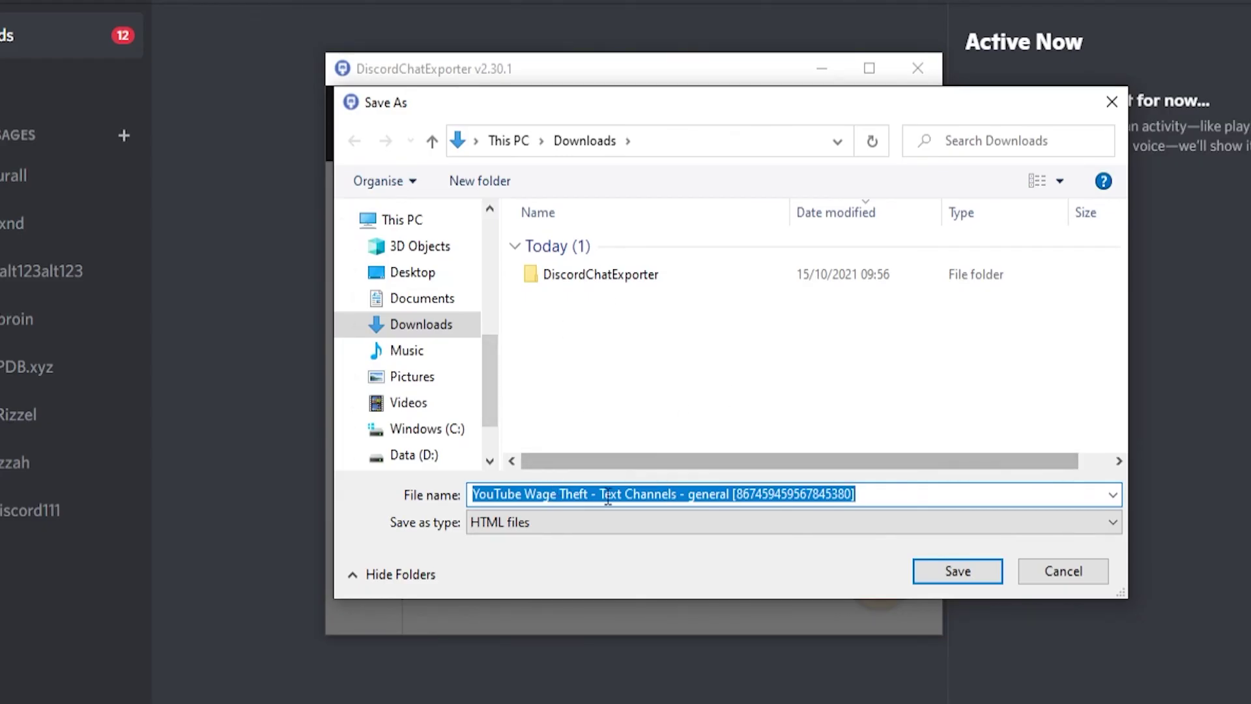
Save the export to Downloads, then open the YouTube Wage Theft HTML file from File Explorer
click(959, 570)
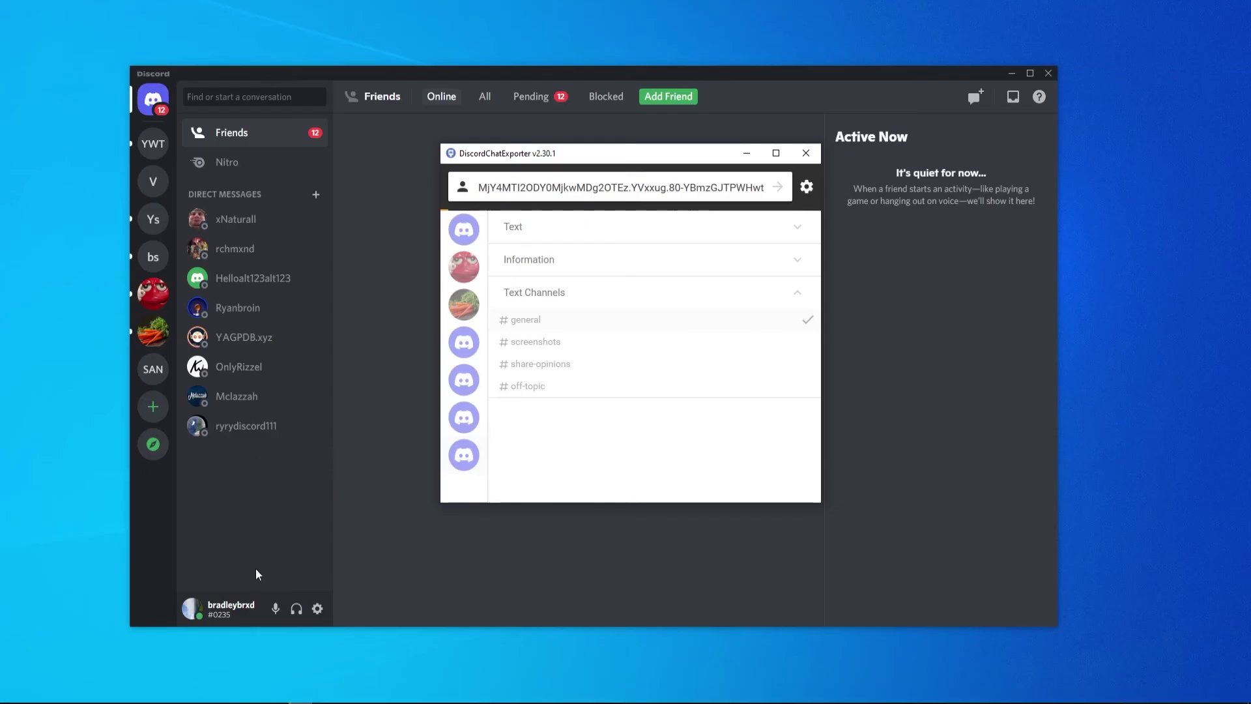
click(108, 696)
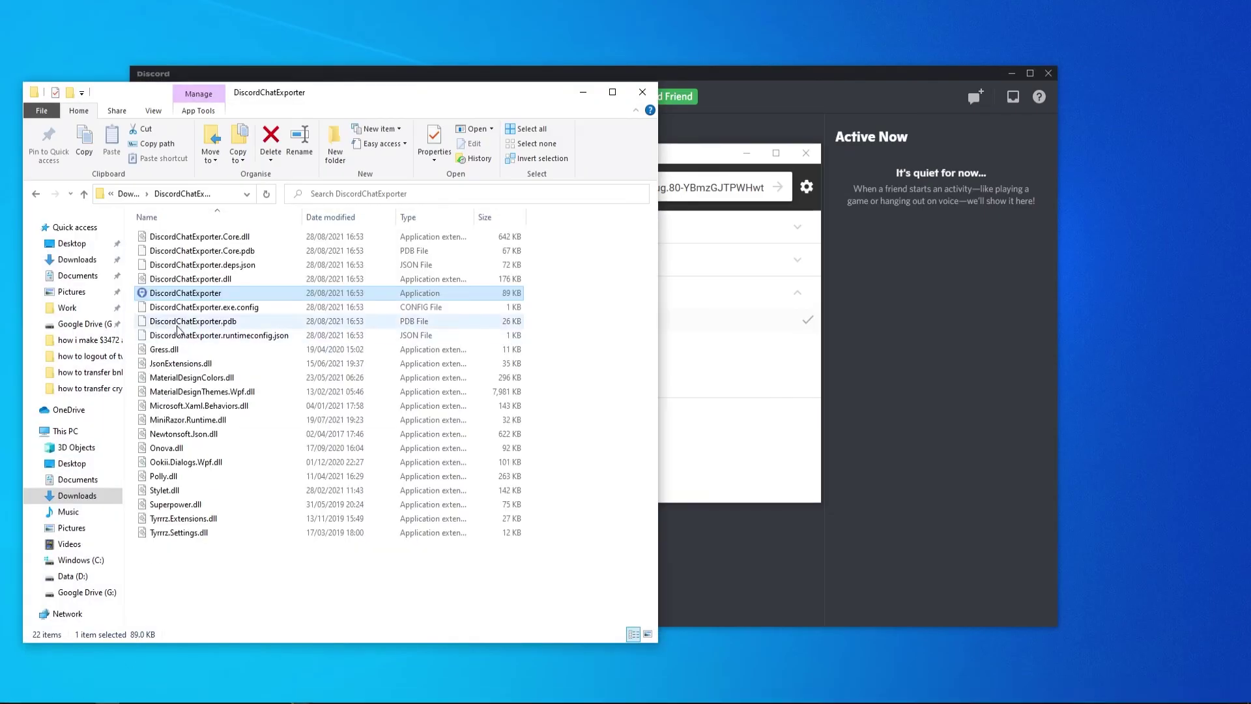
click(129, 195)
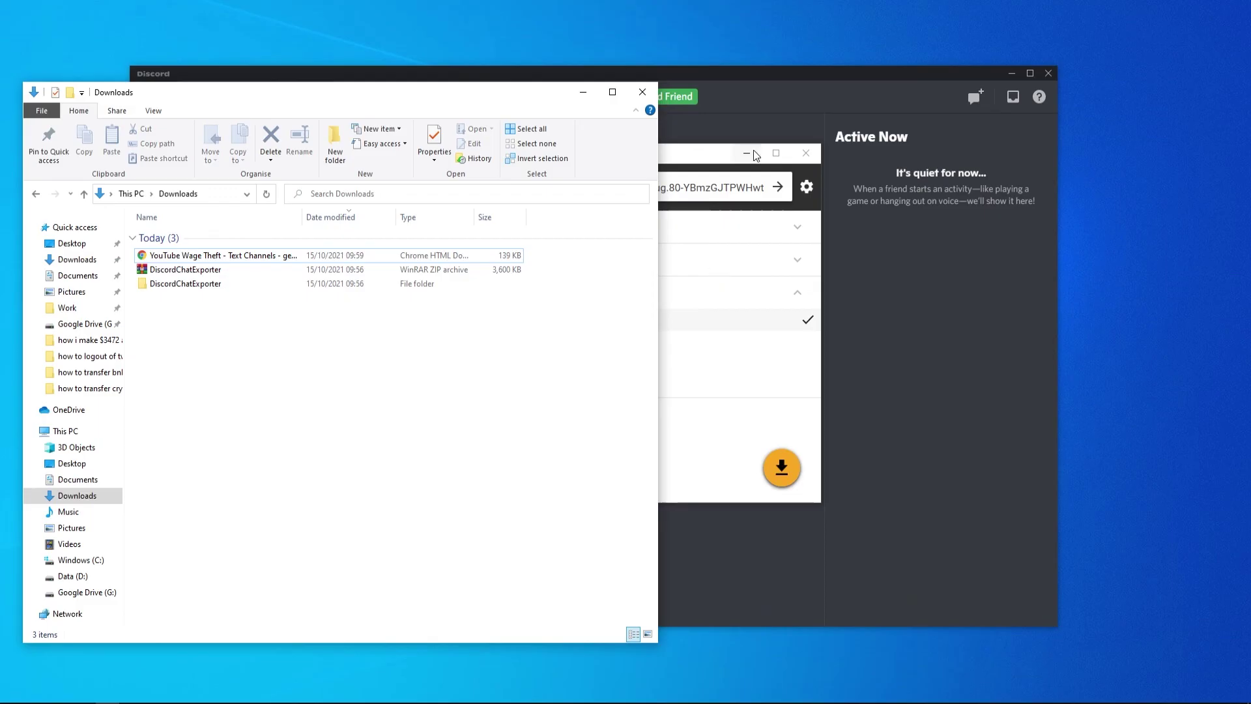
click(754, 156)
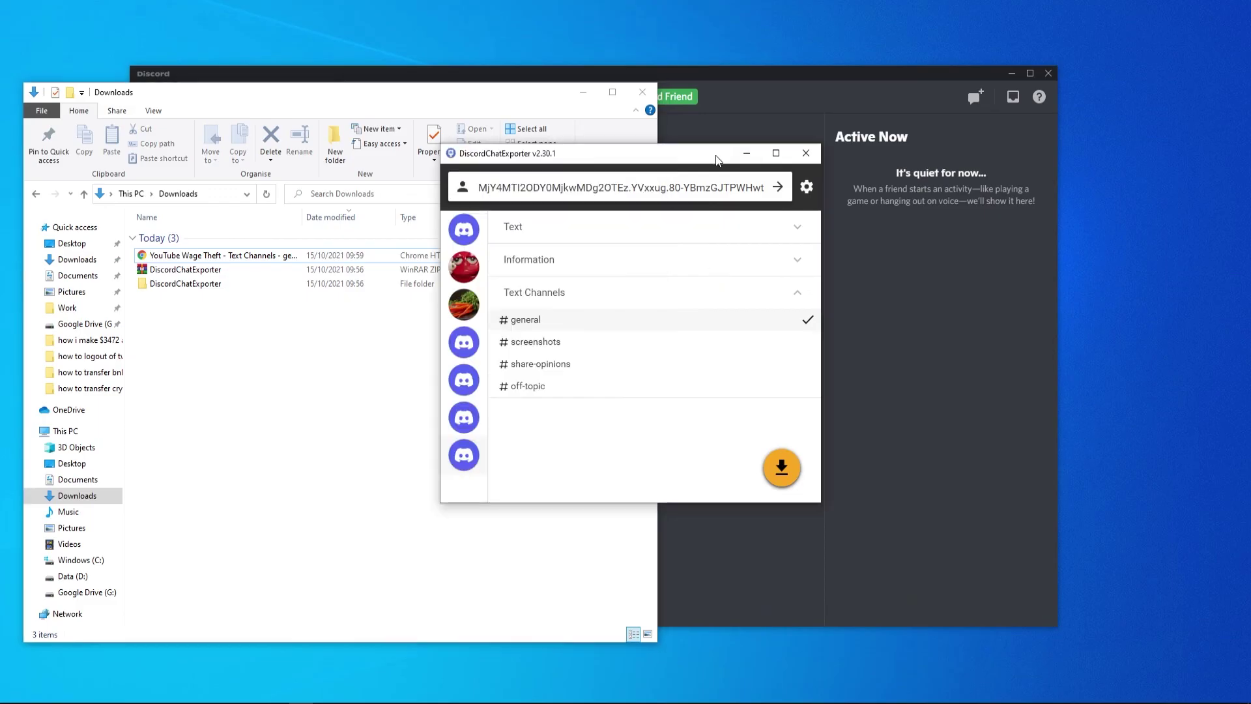
click(749, 155)
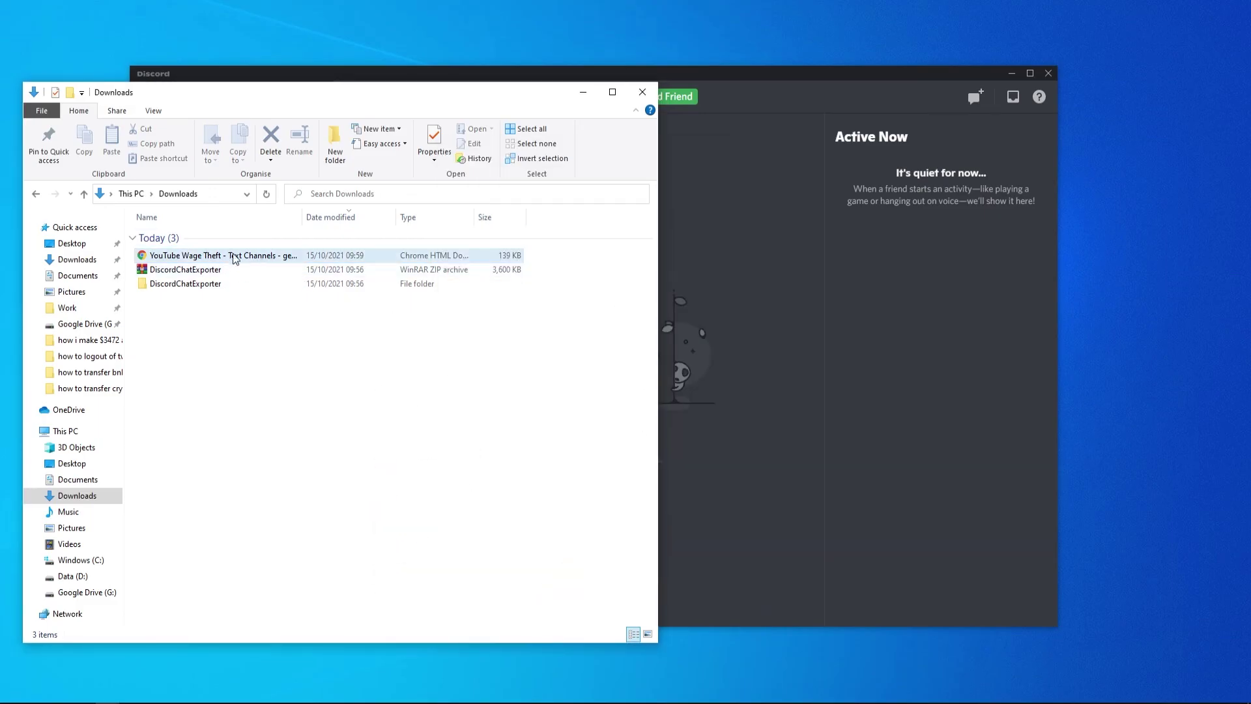
double_click(215, 260)
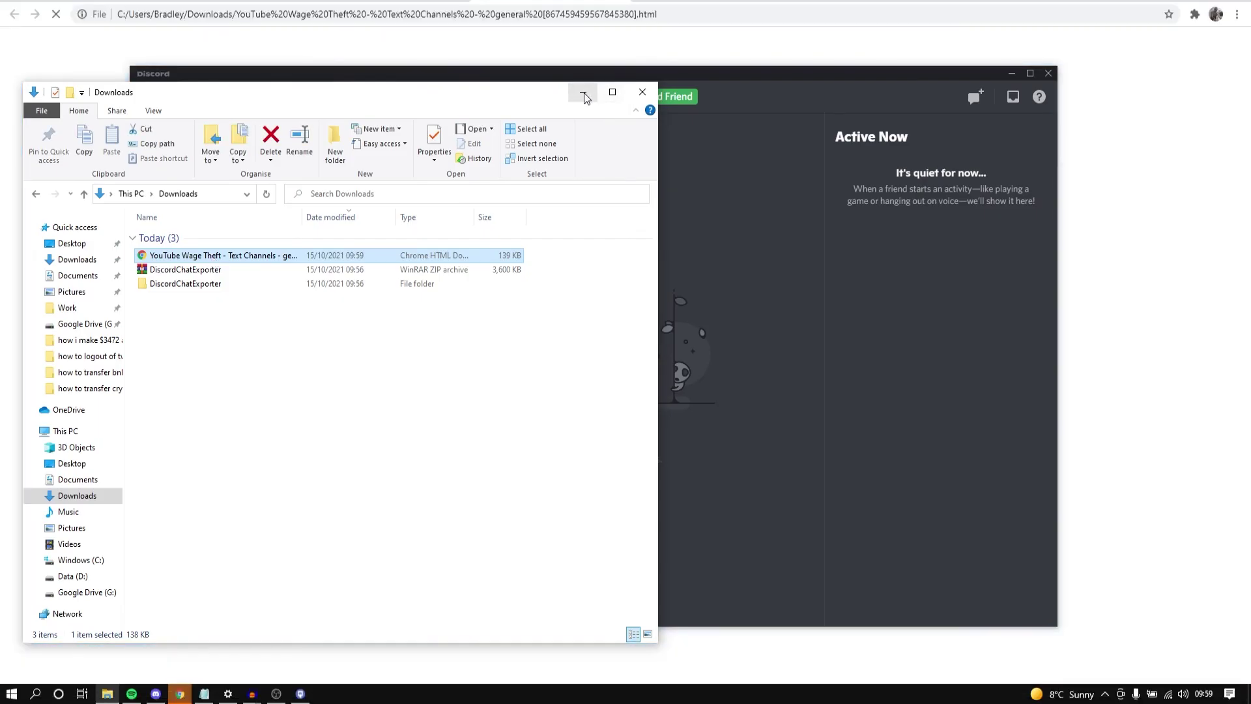
Minimize File Explorer and Discord, then scroll through the exported chat page and back to the top
click(584, 96)
click(1011, 75)
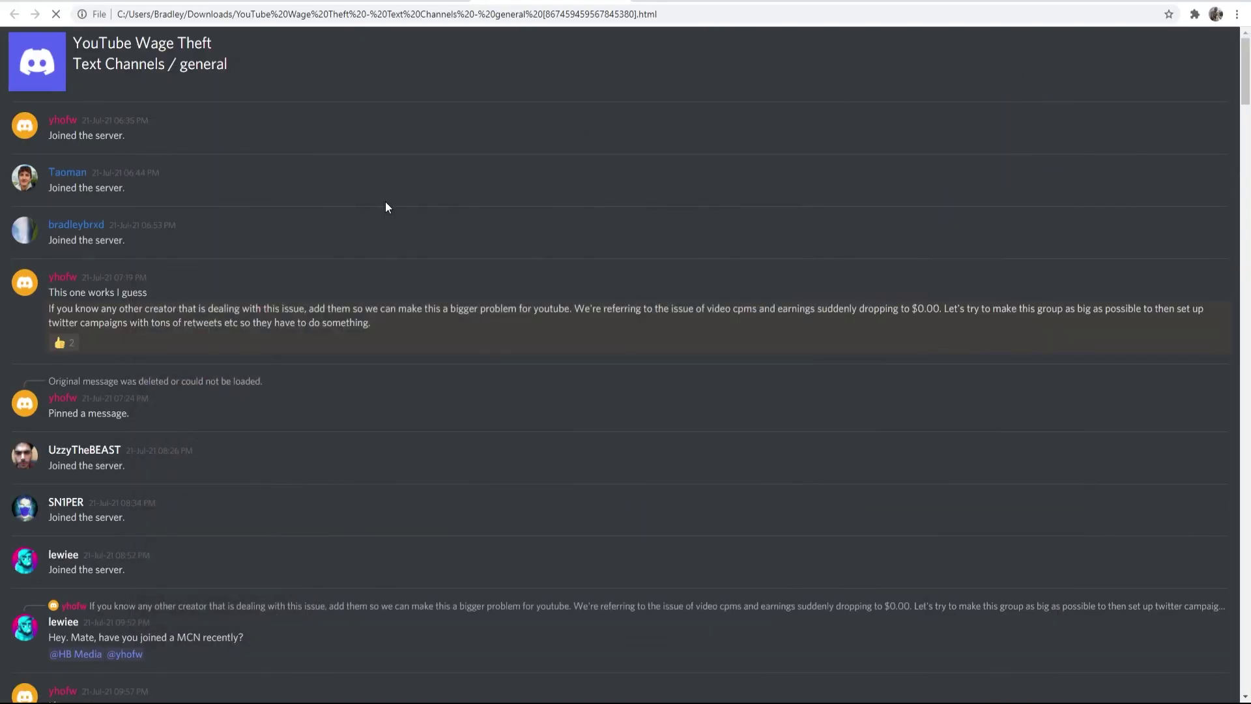
scroll(260, 234, down, 2)
scroll(221, 231, down, 5)
scroll(225, 288, down, 4)
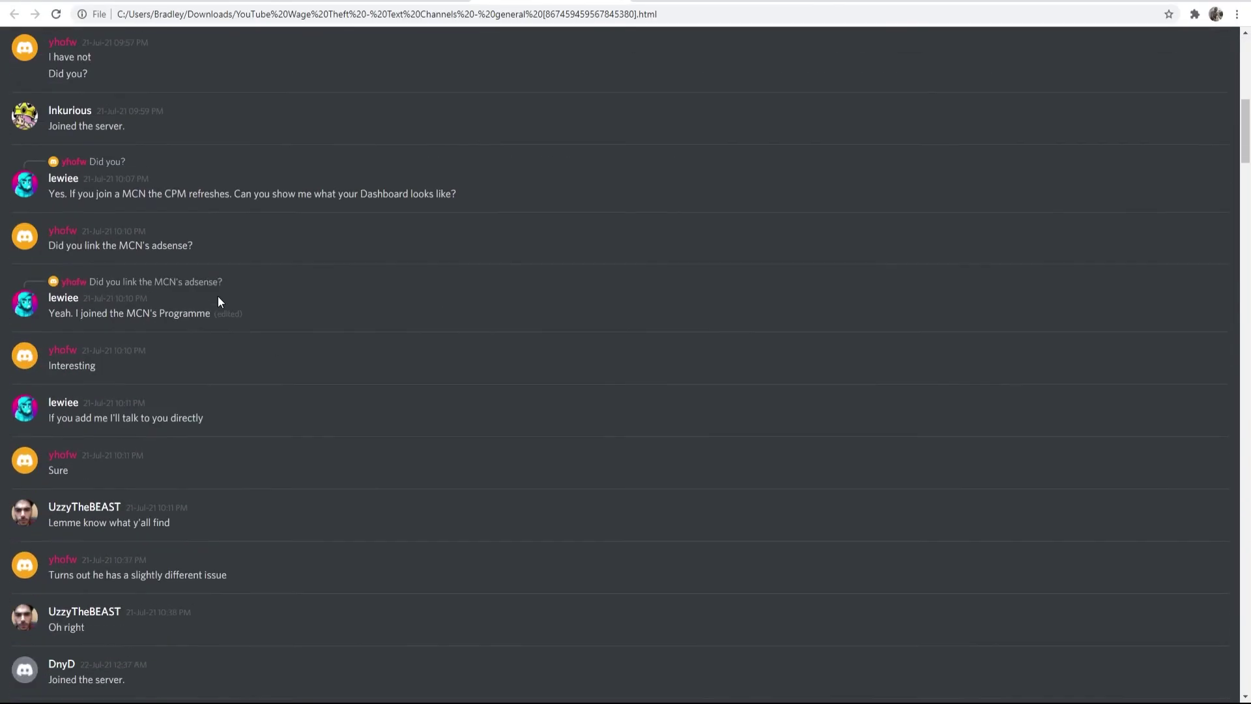
scroll(218, 296, down, 7)
scroll(216, 303, down, 8)
scroll(182, 456, down, 6)
scroll(162, 404, down, 1)
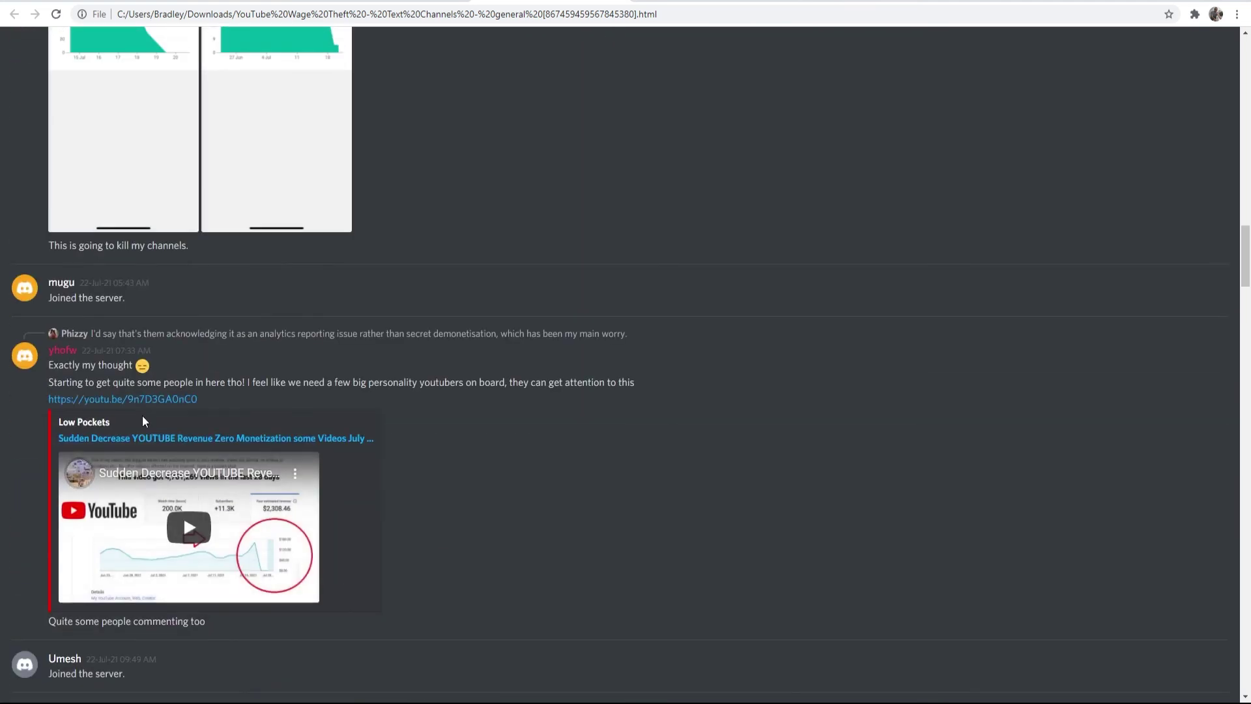
scroll(159, 383, up, 5)
scroll(215, 390, up, 5)
scroll(267, 392, up, 5)
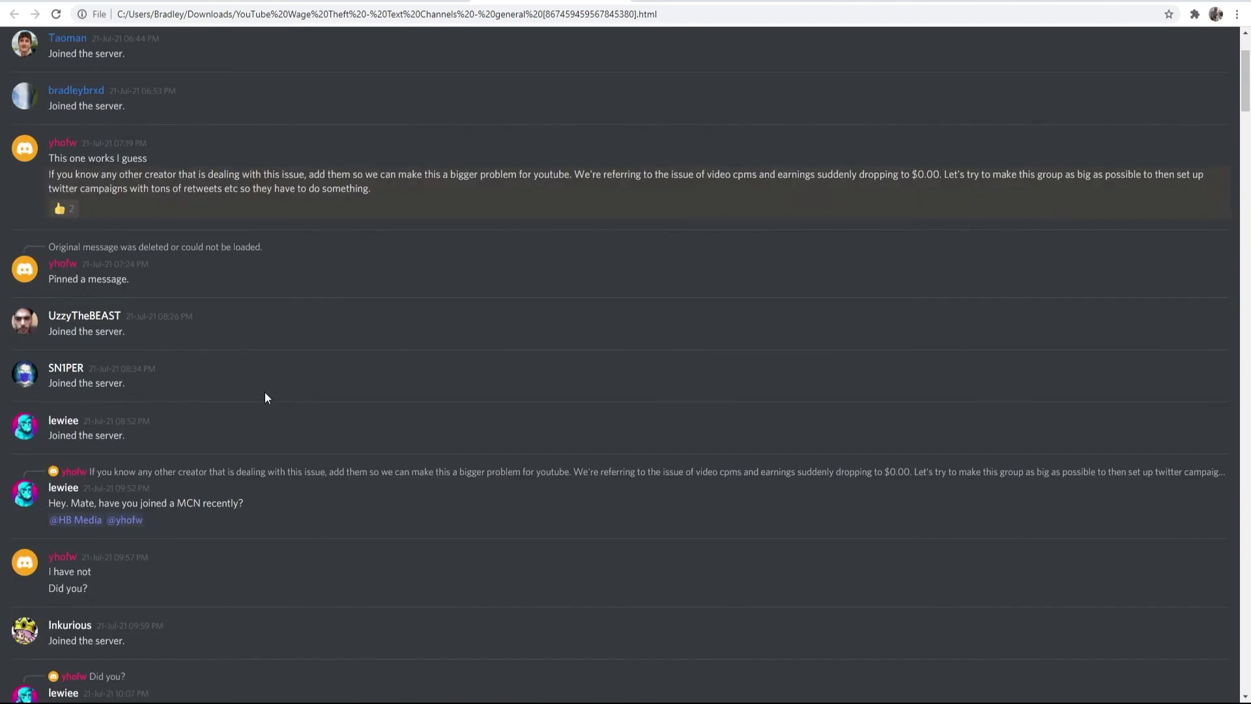
scroll(266, 396, up, 4)
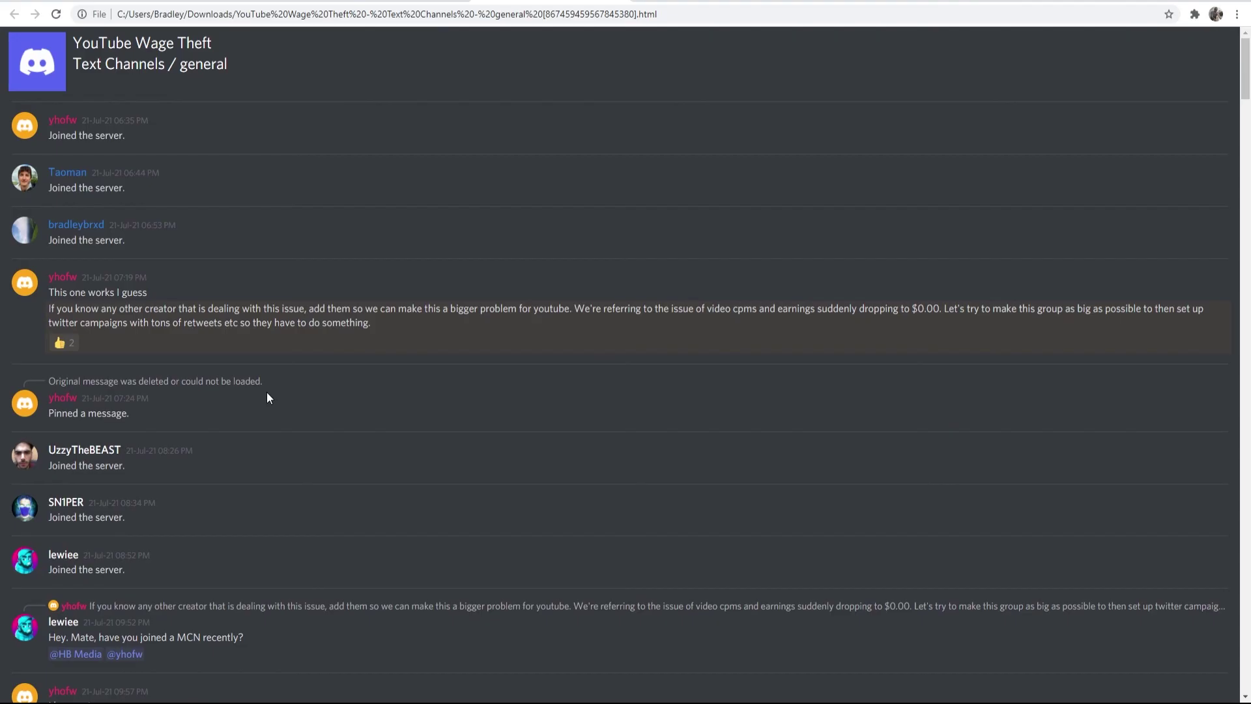